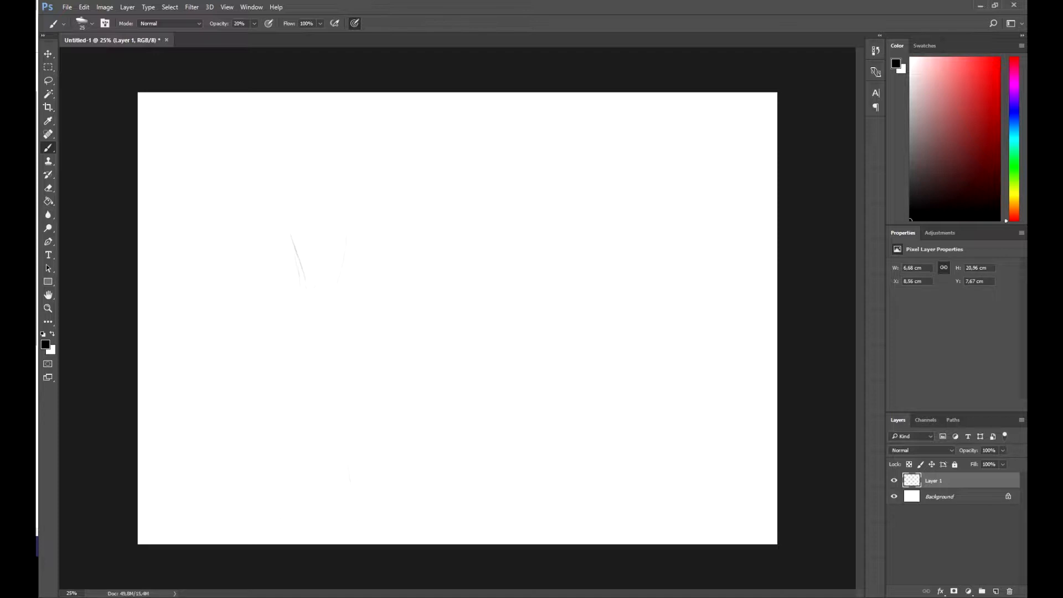
- Block in a standing figure's torso, hips, legs and feet with loose light brush strokes, undoing the last four strokes
{"action": "left_click_drag", "start_coordinate": [313, 367], "coordinate": [344, 253]}
{"action": "left_click_drag", "start_coordinate": [269, 460], "coordinate": [282, 518]}
{"action": "left_click_drag", "start_coordinate": [359, 515], "coordinate": [386, 536]}
{"action": "left_click_drag", "start_coordinate": [272, 317], "coordinate": [272, 346]}
{"action": "mouse_move", "coordinate": [329, 138]}
{"action": "left_mouse_down"}
{"action": "mouse_move", "coordinate": [334, 185]}
{"action": "mouse_move", "coordinate": [322, 137]}
{"action": "left_mouse_up"}
{"action": "key", "text": "ctrl+alt+z"}
{"action": "key", "text": "ctrl+alt+z"}
{"action": "key", "text": "ctrl+alt+z"}
{"action": "key", "text": "ctrl+alt+z"}
- Sketch the standing figure's head with facial guidelines plus rough body lines, and shift the whole sketch slightly to the right
{"action": "left_click_drag", "start_coordinate": [307, 194], "coordinate": [307, 237]}
{"action": "left_click_drag", "start_coordinate": [312, 165], "coordinate": [325, 160]}
{"action": "left_click_drag", "start_coordinate": [321, 146], "coordinate": [321, 189]}
{"action": "left_click_drag", "start_coordinate": [321, 249], "coordinate": [321, 243]}
{"action": "left_click_drag", "start_coordinate": [346, 323], "coordinate": [271, 317]}
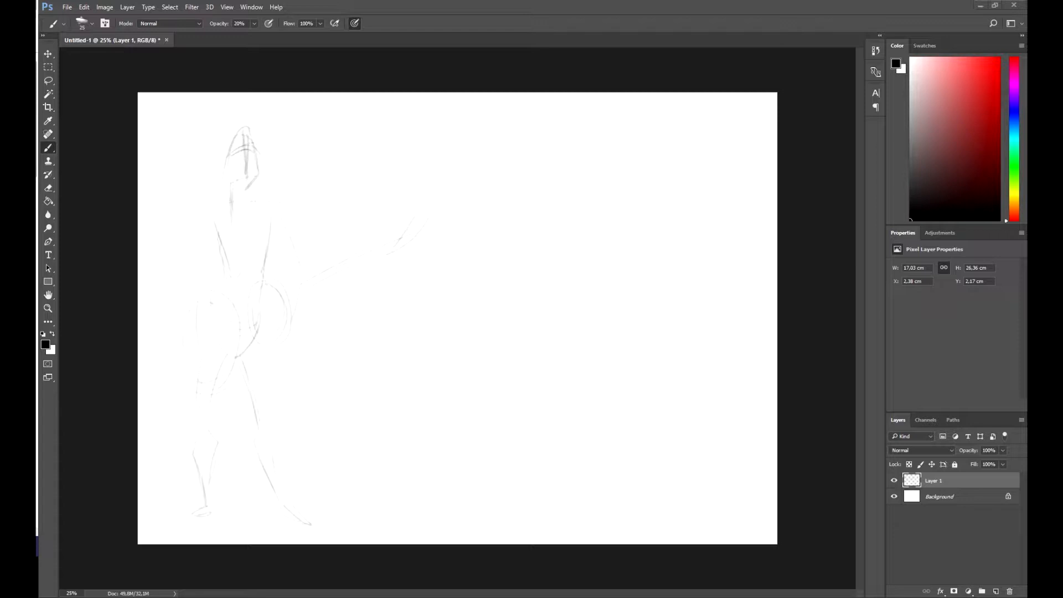
{"action": "mouse_move", "coordinate": [275, 294]}
{"action": "left_mouse_down", "text": "ctrl"}
{"action": "mouse_move", "coordinate": [367, 293]}
{"action": "mouse_move", "coordinate": [300, 294]}
{"action": "left_mouse_up", "text": "ctrl"}
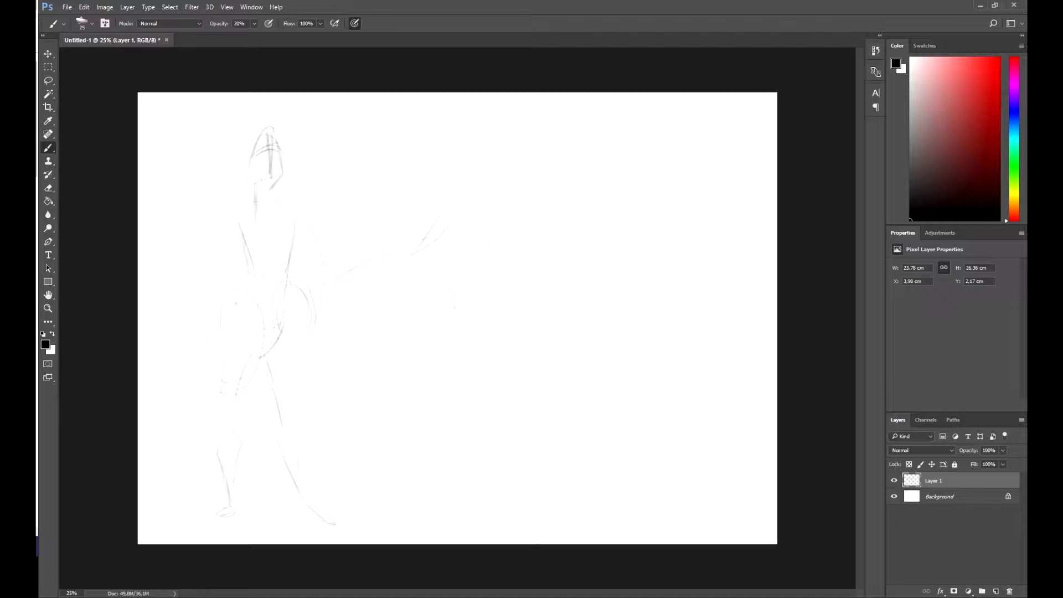
- Sketch a large deer head facing right beside the figure, with a round nose, toothy mouth and angry eyes
{"action": "left_click_drag", "start_coordinate": [545, 294], "coordinate": [565, 301]}
{"action": "mouse_move", "coordinate": [496, 315]}
{"action": "left_mouse_down"}
{"action": "mouse_move", "coordinate": [513, 317]}
{"action": "mouse_move", "coordinate": [496, 312]}
{"action": "left_mouse_up"}
{"action": "mouse_move", "coordinate": [494, 316]}
{"action": "left_mouse_down"}
{"action": "mouse_move", "coordinate": [511, 318]}
{"action": "mouse_move", "coordinate": [475, 320]}
{"action": "mouse_move", "coordinate": [545, 311]}
{"action": "left_mouse_up"}
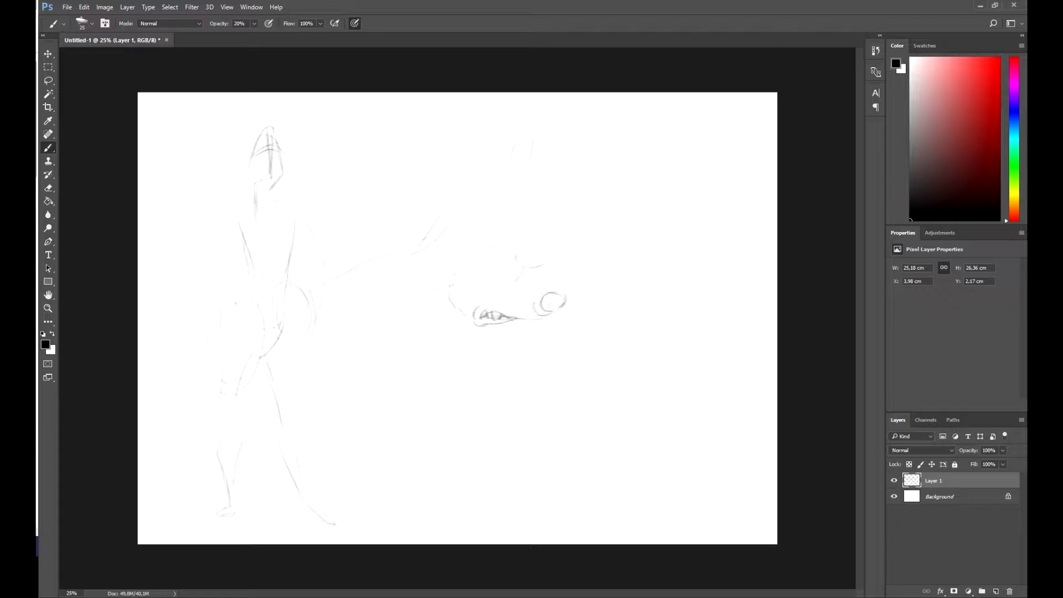
{"action": "left_click_drag", "start_coordinate": [483, 281], "coordinate": [502, 281]}
{"action": "key", "text": "ctrl+z"}
{"action": "left_click_drag", "start_coordinate": [447, 286], "coordinate": [440, 294]}
{"action": "key", "text": "ctrl+z"}
{"action": "left_click_drag", "start_coordinate": [474, 286], "coordinate": [499, 288]}
- Sketch a second deer head below the first, facing left, with a round nose, bared teeth, eyes and ears
{"action": "left_click_drag", "start_coordinate": [524, 398], "coordinate": [512, 414]}
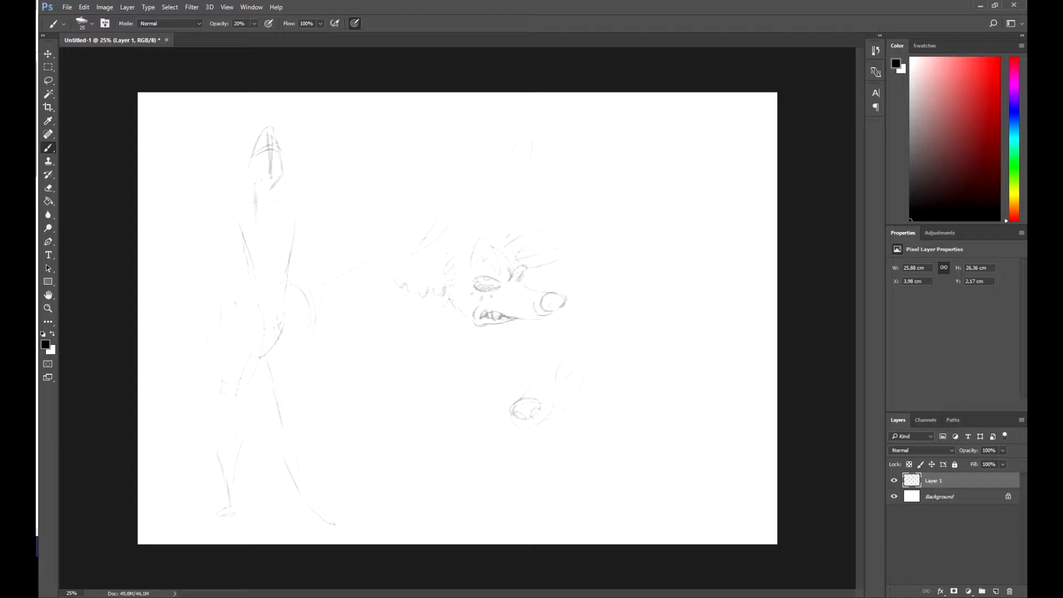
{"action": "left_click_drag", "start_coordinate": [552, 376], "coordinate": [577, 344]}
{"action": "key", "text": "ctrl+z"}
{"action": "left_click_drag", "start_coordinate": [549, 418], "coordinate": [565, 395]}
{"action": "mouse_move", "coordinate": [586, 381]}
{"action": "left_mouse_down"}
{"action": "mouse_move", "coordinate": [571, 416]}
{"action": "mouse_move", "coordinate": [567, 406]}
{"action": "left_mouse_up"}
{"action": "left_click_drag", "start_coordinate": [556, 385], "coordinate": [579, 365]}
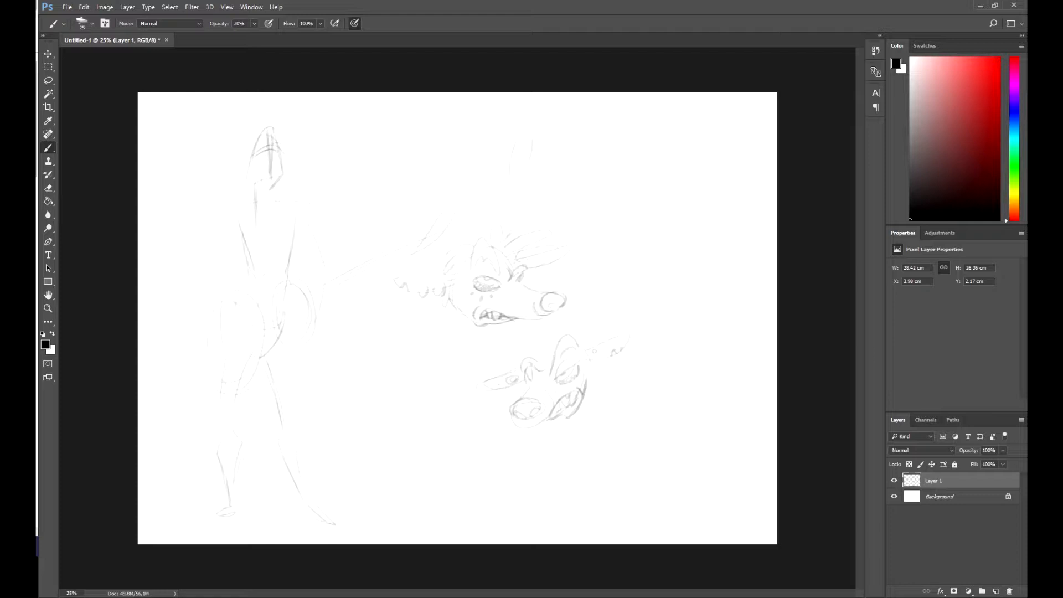
- Sketch the muzzle and the outstretched ears on the standing figure's head
{"action": "left_click_drag", "start_coordinate": [281, 142], "coordinate": [279, 158]}
{"action": "mouse_move", "coordinate": [293, 141]}
{"action": "left_mouse_down"}
{"action": "mouse_move", "coordinate": [307, 137]}
{"action": "mouse_move", "coordinate": [255, 177]}
{"action": "mouse_move", "coordinate": [277, 165]}
{"action": "mouse_move", "coordinate": [266, 174]}
{"action": "left_mouse_up"}
{"action": "mouse_move", "coordinate": [277, 135]}
{"action": "left_mouse_down"}
{"action": "mouse_move", "coordinate": [239, 176]}
{"action": "mouse_move", "coordinate": [301, 138]}
{"action": "left_mouse_up"}
{"action": "mouse_move", "coordinate": [266, 177]}
{"action": "left_mouse_down"}
{"action": "mouse_move", "coordinate": [284, 165]}
{"action": "mouse_move", "coordinate": [190, 178]}
{"action": "left_mouse_up"}
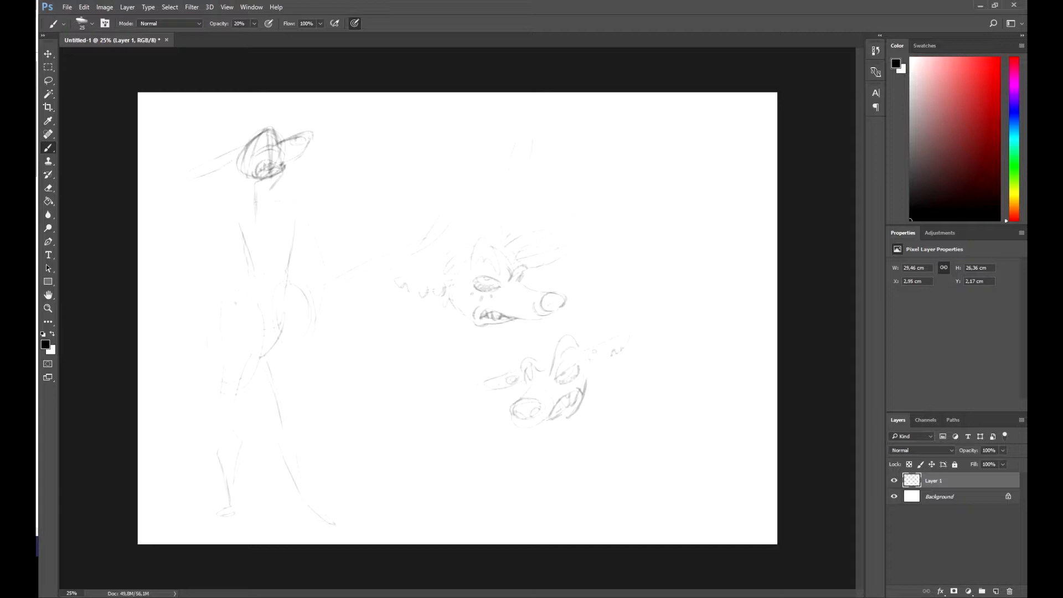
- Add the brows and eye details to the standing figure's head and darken the neck line
{"action": "left_click_drag", "start_coordinate": [293, 165], "coordinate": [314, 164]}
{"action": "left_click_drag", "start_coordinate": [245, 154], "coordinate": [264, 145]}
{"action": "left_click_drag", "start_coordinate": [260, 145], "coordinate": [269, 129]}
{"action": "left_click_drag", "start_coordinate": [271, 138], "coordinate": [278, 145]}
{"action": "left_click_drag", "start_coordinate": [254, 199], "coordinate": [255, 218]}
{"action": "left_click_drag", "start_coordinate": [256, 178], "coordinate": [252, 231]}
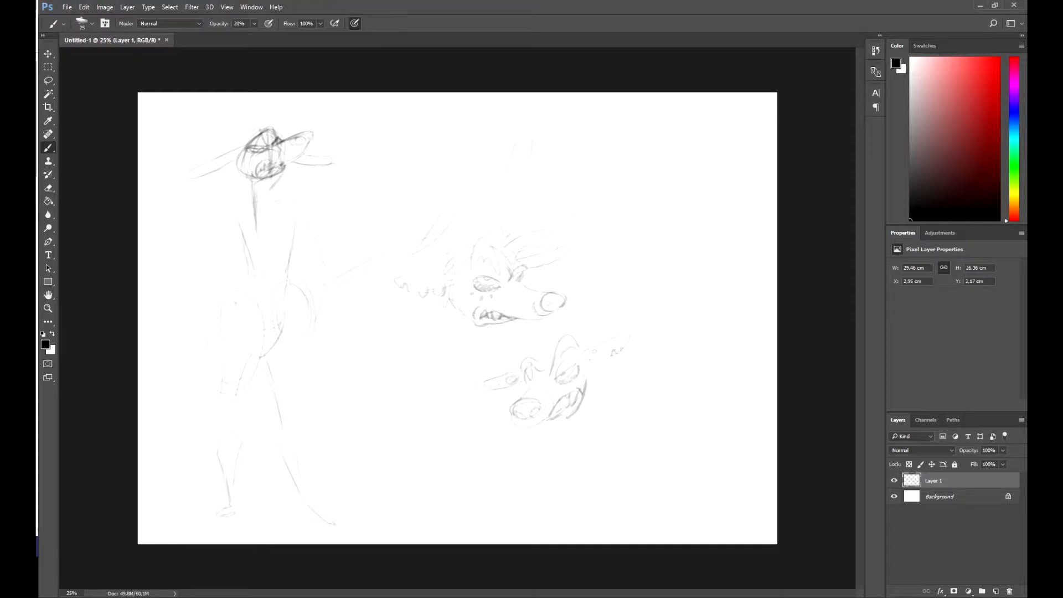
- Scale down the whole deer sketch and reposition it to leave room above the head
{"action": "key", "text": "ctrl+t"}
{"action": "left_click_drag", "start_coordinate": [631, 126], "coordinate": [553, 194]}
{"action": "left_click_drag", "start_coordinate": [487, 301], "coordinate": [507, 299]}
{"action": "key", "text": "Return"}
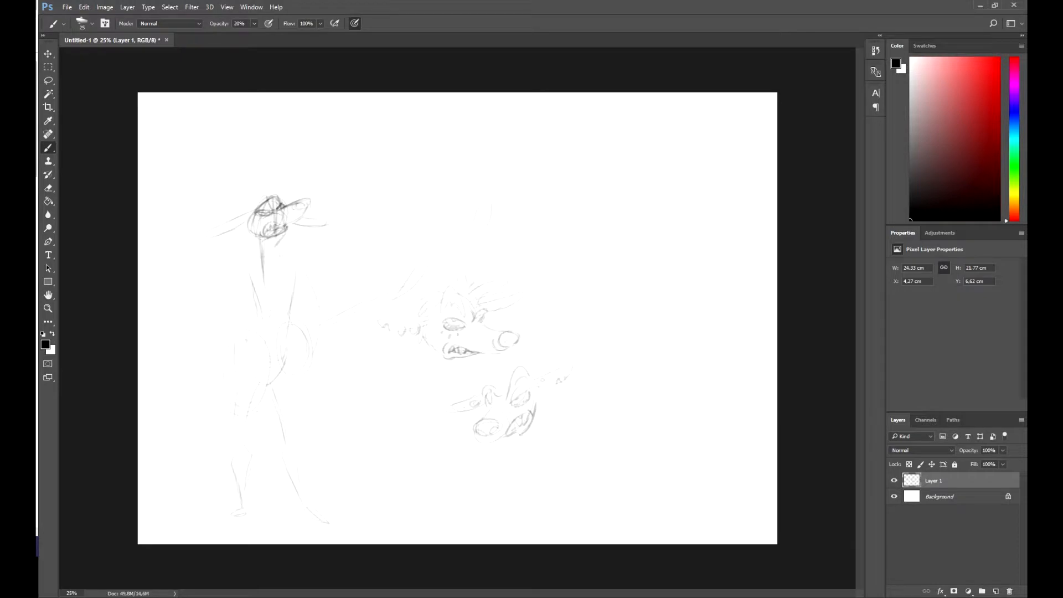
- Draw branching antlers and fuller ears on the standing deer, and flesh out its arms, clothes and feet
{"action": "left_click_drag", "start_coordinate": [223, 175], "coordinate": [225, 189]}
{"action": "mouse_move", "coordinate": [325, 138]}
{"action": "left_mouse_down"}
{"action": "mouse_move", "coordinate": [303, 178]}
{"action": "mouse_move", "coordinate": [254, 199]}
{"action": "left_mouse_up"}
{"action": "left_click_drag", "start_coordinate": [333, 142], "coordinate": [325, 154]}
{"action": "mouse_move", "coordinate": [224, 159]}
{"action": "left_mouse_down"}
{"action": "mouse_move", "coordinate": [221, 188]}
{"action": "mouse_move", "coordinate": [250, 200]}
{"action": "mouse_move", "coordinate": [275, 192]}
{"action": "left_mouse_up"}
{"action": "left_click_drag", "start_coordinate": [241, 227], "coordinate": [249, 216]}
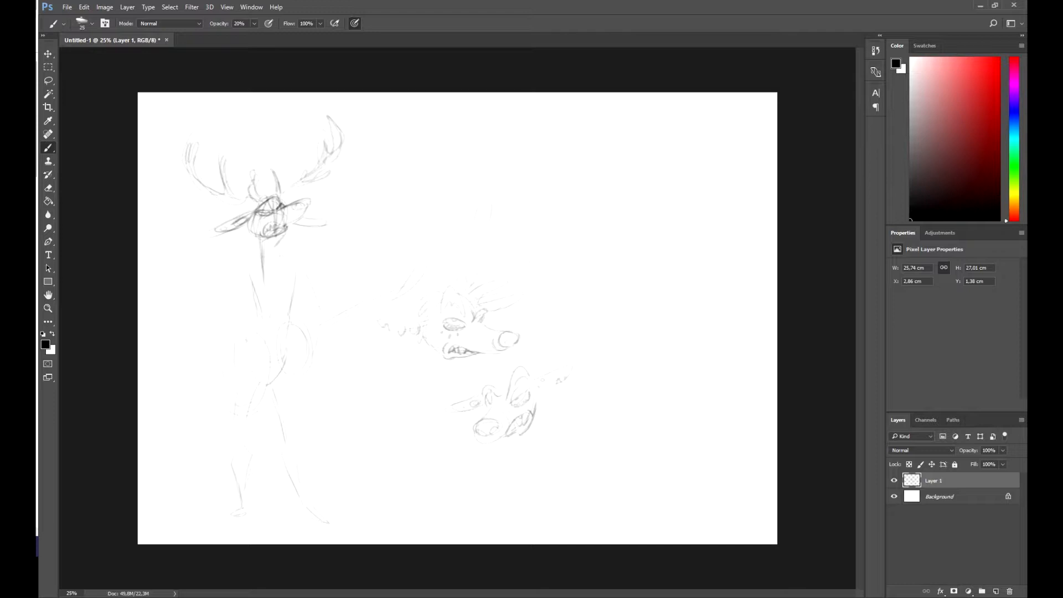
{"action": "left_click_drag", "start_coordinate": [311, 199], "coordinate": [294, 223]}
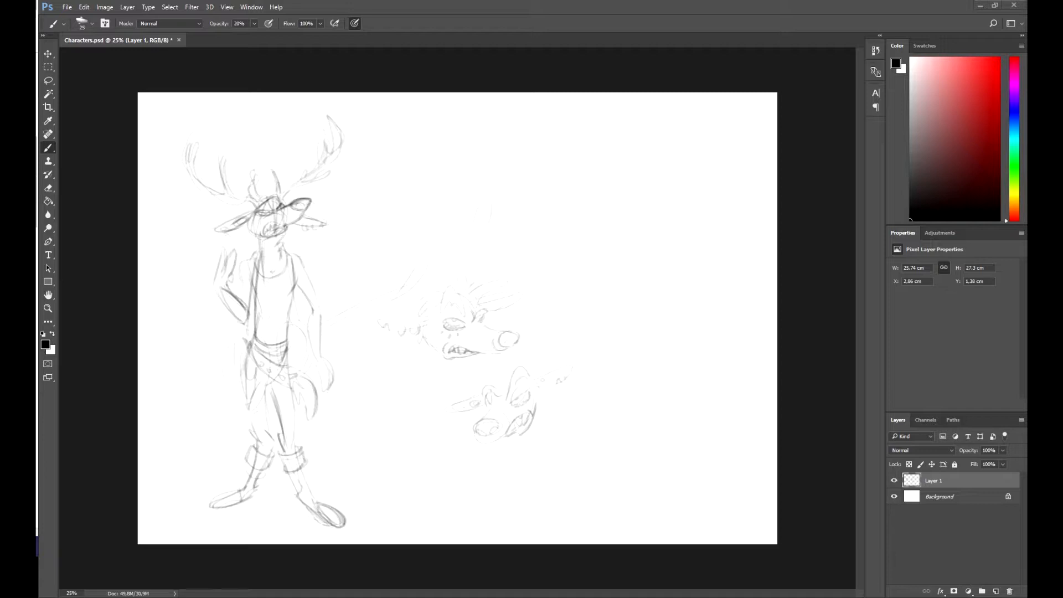
- Rename the deer sketch layer as Grudolf and hide it
{"action": "double_click", "coordinate": [933, 480]}
{"action": "type", "text": "Grudolf"}
{"action": "key", "text": "Return"}
{"action": "key", "text": "ctrl+comma"}
- On a new layer, block in a second standing character with light strokes for the head, torso, legs and feet
{"action": "key", "text": "ctrl+shift+alt+n"}
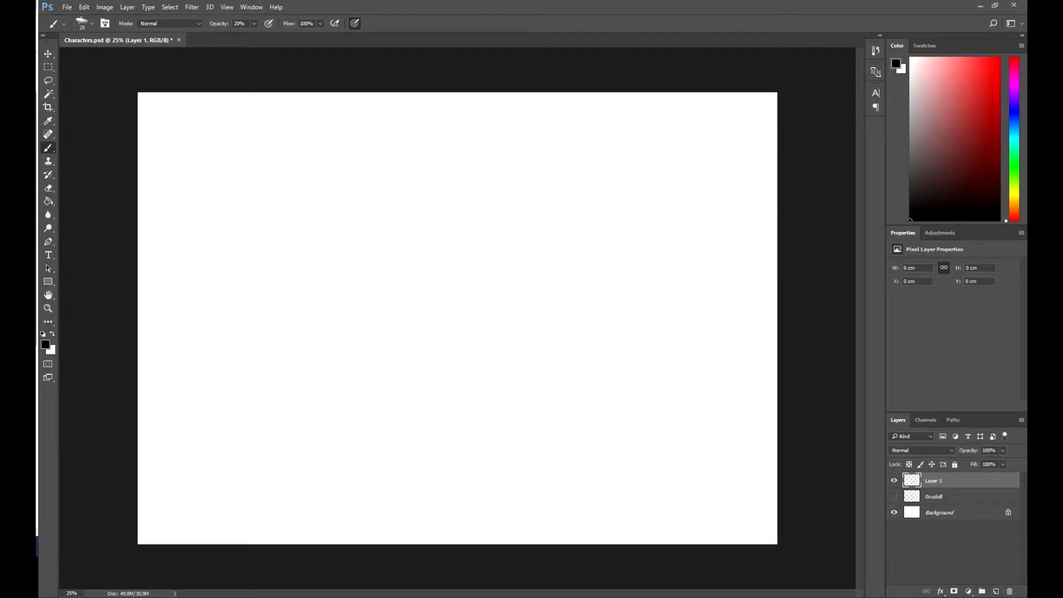
{"action": "mouse_move", "coordinate": [272, 218]}
{"action": "left_mouse_down"}
{"action": "mouse_move", "coordinate": [339, 201]}
{"action": "mouse_move", "coordinate": [359, 346]}
{"action": "left_mouse_up"}
{"action": "left_click_drag", "start_coordinate": [329, 223], "coordinate": [357, 324]}
{"action": "left_click_drag", "start_coordinate": [294, 477], "coordinate": [288, 526]}
{"action": "left_click_drag", "start_coordinate": [407, 476], "coordinate": [440, 537]}
{"action": "left_click_drag", "start_coordinate": [292, 490], "coordinate": [287, 529]}
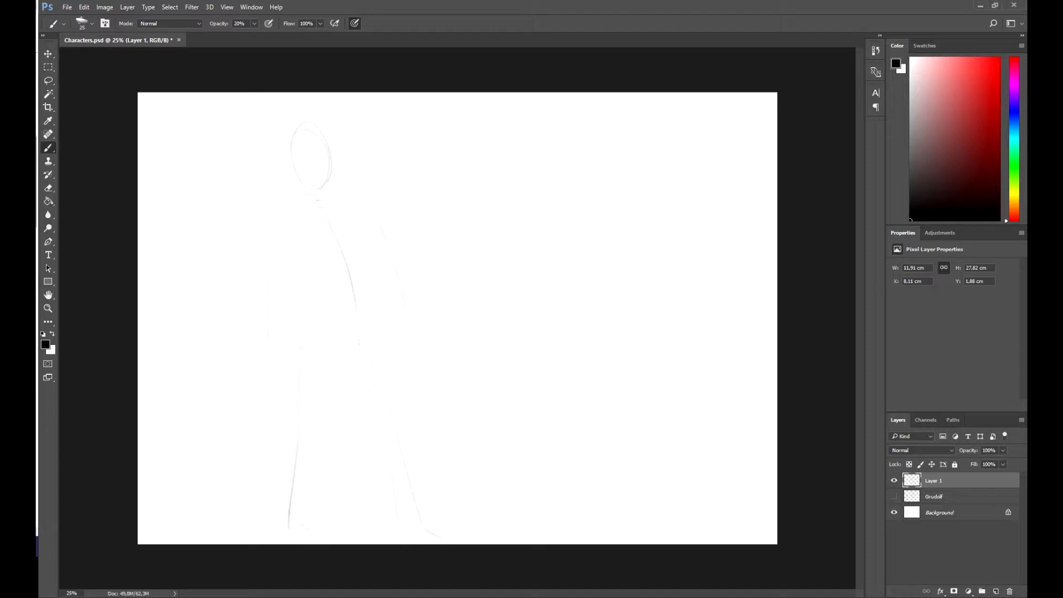
- Undo the last strokes and rework the new character's oval head
{"action": "key", "text": "ctrl+alt+z"}
{"action": "key", "text": "ctrl+alt+z"}
{"action": "left_click_drag", "start_coordinate": [306, 129], "coordinate": [318, 200]}
{"action": "key", "text": "ctrl+alt+z"}
{"action": "mouse_move", "coordinate": [293, 143]}
{"action": "left_mouse_down"}
{"action": "mouse_move", "coordinate": [343, 158]}
{"action": "mouse_move", "coordinate": [302, 153]}
{"action": "left_mouse_up"}
- Scale down the new character sketch and reposition it on the canvas
{"action": "key", "text": "ctrl+t"}
{"action": "left_click_drag", "start_coordinate": [442, 119], "coordinate": [423, 166]}
{"action": "mouse_move", "coordinate": [356, 272]}
{"action": "left_mouse_down"}
{"action": "mouse_move", "coordinate": [360, 235]}
{"action": "mouse_move", "coordinate": [387, 280]}
{"action": "left_mouse_up"}
{"action": "key", "text": "Return"}
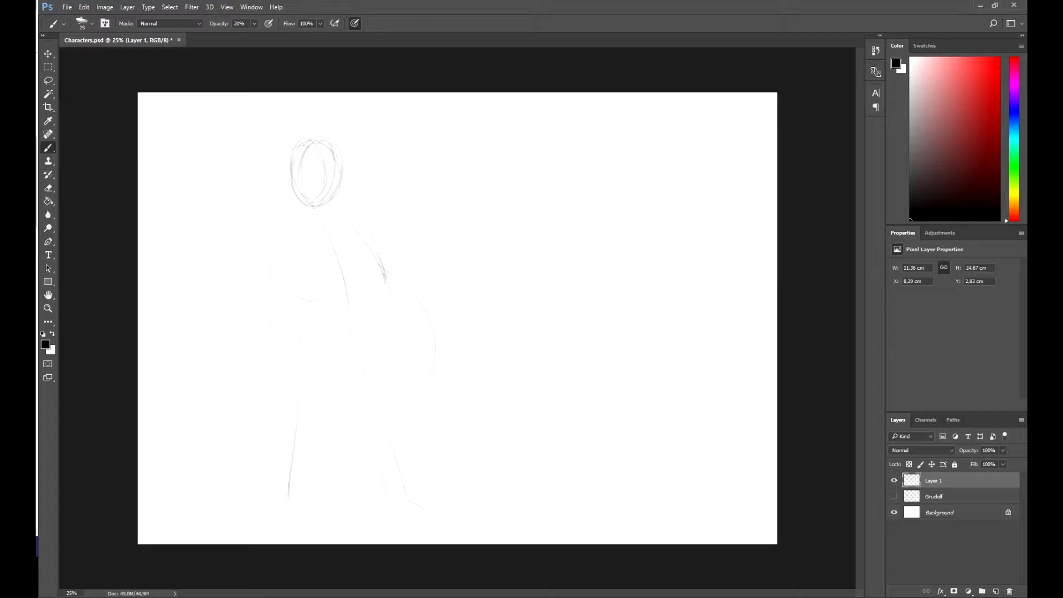
- Redraw the character's shoulder line and sketch a huge round belly over the torso
{"action": "key", "text": "ctrl+alt+z"}
{"action": "left_click_drag", "start_coordinate": [359, 229], "coordinate": [372, 253]}
{"action": "left_click_drag", "start_coordinate": [336, 210], "coordinate": [379, 253]}
{"action": "left_click_drag", "start_coordinate": [293, 285], "coordinate": [449, 320]}
- Sketch the character's short legs and feet, and erase the stray lines around the left foot
{"action": "left_click_drag", "start_coordinate": [391, 437], "coordinate": [394, 516]}
{"action": "mouse_move", "coordinate": [407, 500]}
{"action": "left_mouse_down"}
{"action": "mouse_move", "coordinate": [416, 516]}
{"action": "mouse_move", "coordinate": [394, 508]}
{"action": "left_mouse_up"}
{"action": "left_click_drag", "start_coordinate": [405, 440], "coordinate": [403, 506]}
{"action": "key", "text": "e"}
{"action": "left_click_drag", "start_coordinate": [279, 496], "coordinate": [289, 487]}
{"action": "key", "text": "b"}
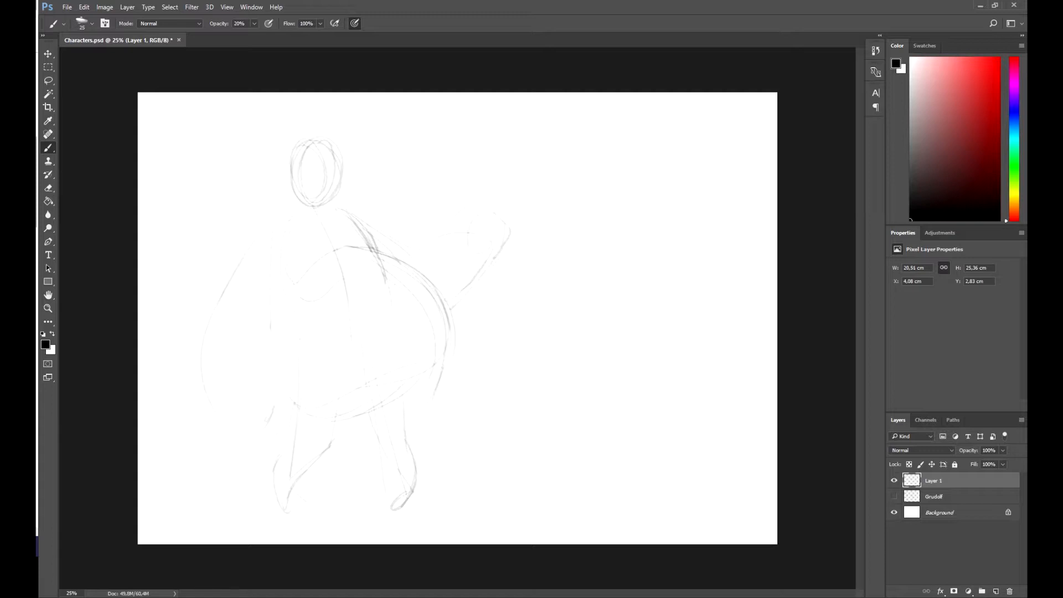
- Erase the old head, redraw it rounder and lower, and darken the right edge of the belly
{"action": "key", "text": "e"}
{"action": "mouse_move", "coordinate": [302, 149]}
{"action": "left_mouse_down"}
{"action": "mouse_move", "coordinate": [316, 200]}
{"action": "mouse_move", "coordinate": [326, 152]}
{"action": "left_mouse_up"}
{"action": "key", "text": "b"}
{"action": "left_click_drag", "start_coordinate": [343, 210], "coordinate": [350, 188]}
{"action": "left_click_drag", "start_coordinate": [436, 344], "coordinate": [420, 387]}
{"action": "left_click_drag", "start_coordinate": [444, 320], "coordinate": [414, 397]}
{"action": "left_click_drag", "start_coordinate": [442, 314], "coordinate": [441, 346]}
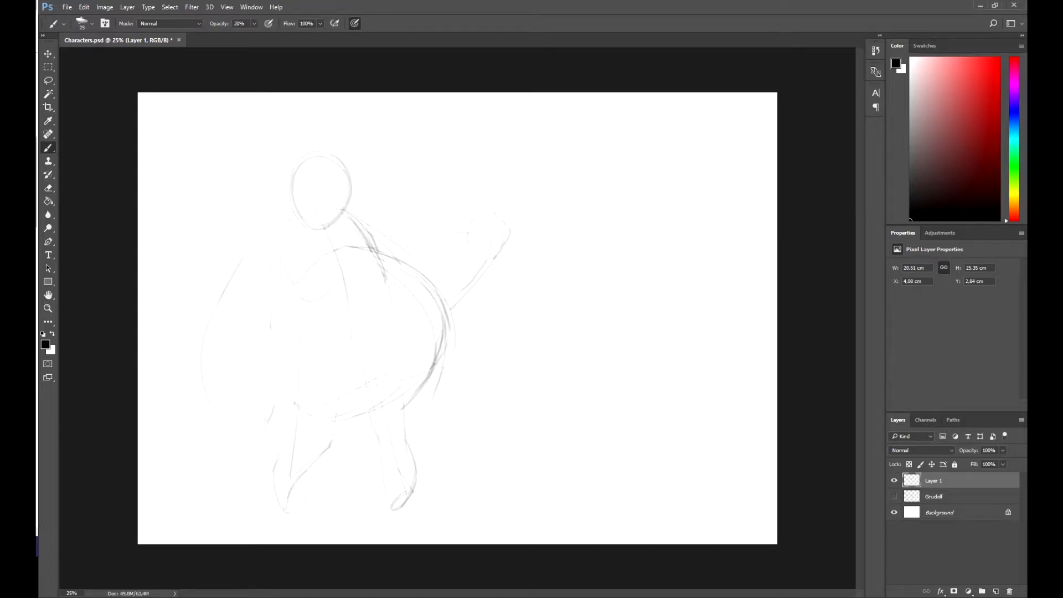
- Strengthen the outlines of the character's hanging arm, legs, lower belly and shoulders
{"action": "left_click_drag", "start_coordinate": [272, 406], "coordinate": [264, 423]}
{"action": "left_click_drag", "start_coordinate": [200, 320], "coordinate": [203, 379]}
{"action": "left_click_drag", "start_coordinate": [216, 303], "coordinate": [200, 327]}
{"action": "left_click_drag", "start_coordinate": [288, 400], "coordinate": [284, 440]}
{"action": "left_click_drag", "start_coordinate": [415, 461], "coordinate": [410, 493]}
{"action": "left_click_drag", "start_coordinate": [406, 400], "coordinate": [406, 443]}
{"action": "left_click_drag", "start_coordinate": [423, 376], "coordinate": [409, 388]}
{"action": "left_click_drag", "start_coordinate": [450, 330], "coordinate": [382, 405]}
{"action": "left_click_drag", "start_coordinate": [444, 345], "coordinate": [419, 380]}
{"action": "mouse_move", "coordinate": [283, 239]}
{"action": "left_mouse_down"}
{"action": "mouse_move", "coordinate": [280, 292]}
{"action": "mouse_move", "coordinate": [306, 274]}
{"action": "left_mouse_up"}
{"action": "left_click_drag", "start_coordinate": [366, 230], "coordinate": [388, 253]}
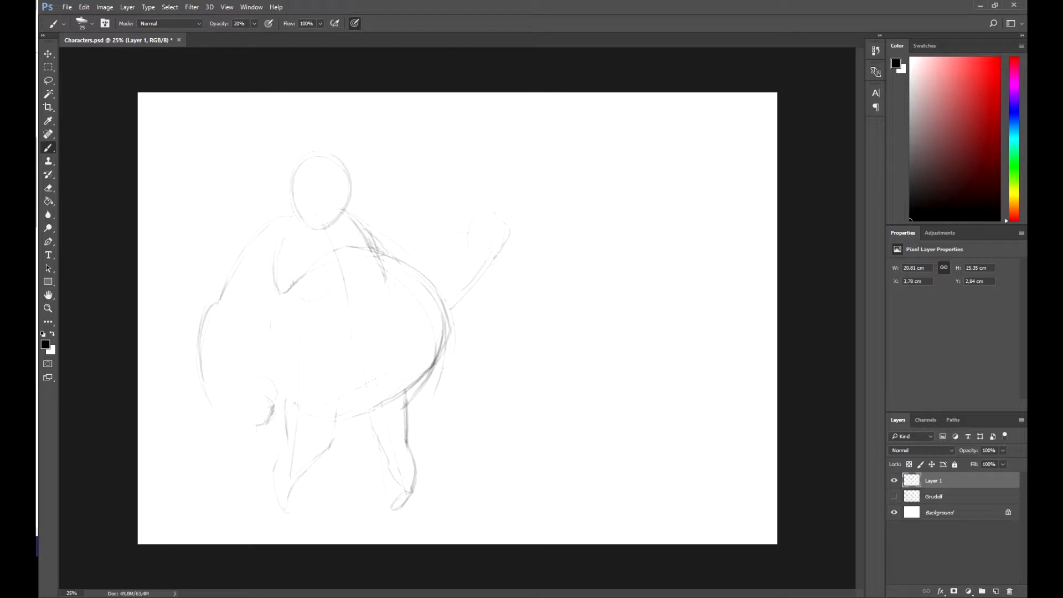
- Sketch the eyes, winking brow and wide grin on the character's head, and darken the left belly edge
{"action": "left_click_drag", "start_coordinate": [292, 186], "coordinate": [293, 222]}
{"action": "left_click_drag", "start_coordinate": [351, 180], "coordinate": [326, 229]}
{"action": "mouse_move", "coordinate": [299, 193]}
{"action": "left_mouse_down"}
{"action": "mouse_move", "coordinate": [333, 201]}
{"action": "mouse_move", "coordinate": [348, 189]}
{"action": "mouse_move", "coordinate": [307, 208]}
{"action": "mouse_move", "coordinate": [348, 186]}
{"action": "left_mouse_up"}
{"action": "key", "text": "ctrl+alt+z"}
{"action": "key", "text": "ctrl+alt+z"}
{"action": "mouse_move", "coordinate": [350, 182]}
{"action": "left_mouse_down"}
{"action": "mouse_move", "coordinate": [336, 215]}
{"action": "mouse_move", "coordinate": [350, 182]}
{"action": "mouse_move", "coordinate": [309, 196]}
{"action": "mouse_move", "coordinate": [330, 192]}
{"action": "left_mouse_up"}
{"action": "mouse_move", "coordinate": [348, 185]}
{"action": "left_mouse_down"}
{"action": "mouse_move", "coordinate": [332, 194]}
{"action": "mouse_move", "coordinate": [347, 188]}
{"action": "left_mouse_up"}
{"action": "left_click_drag", "start_coordinate": [272, 309], "coordinate": [269, 349]}
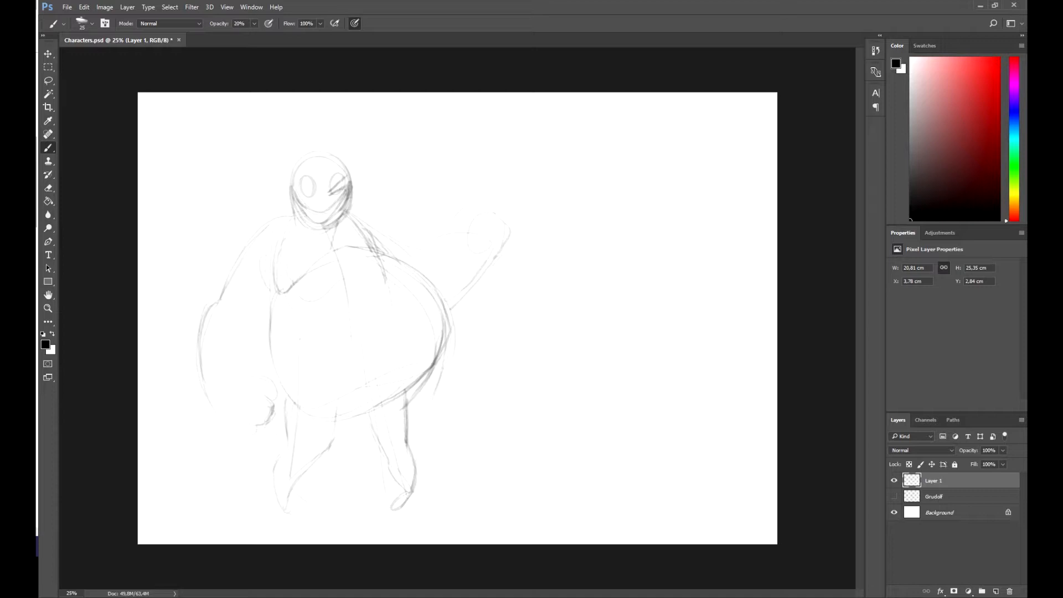
{"action": "left_click_drag", "start_coordinate": [315, 199], "coordinate": [290, 210]}
{"action": "left_click_drag", "start_coordinate": [316, 210], "coordinate": [286, 226]}
{"action": "key", "text": "ctrl+alt+z"}
{"action": "key", "text": "ctrl+alt+z"}
{"action": "left_click_drag", "start_coordinate": [327, 202], "coordinate": [290, 221]}
{"action": "mouse_move", "coordinate": [292, 170]}
{"action": "left_mouse_down"}
{"action": "mouse_move", "coordinate": [285, 191]}
{"action": "mouse_move", "coordinate": [343, 165]}
{"action": "left_mouse_up"}
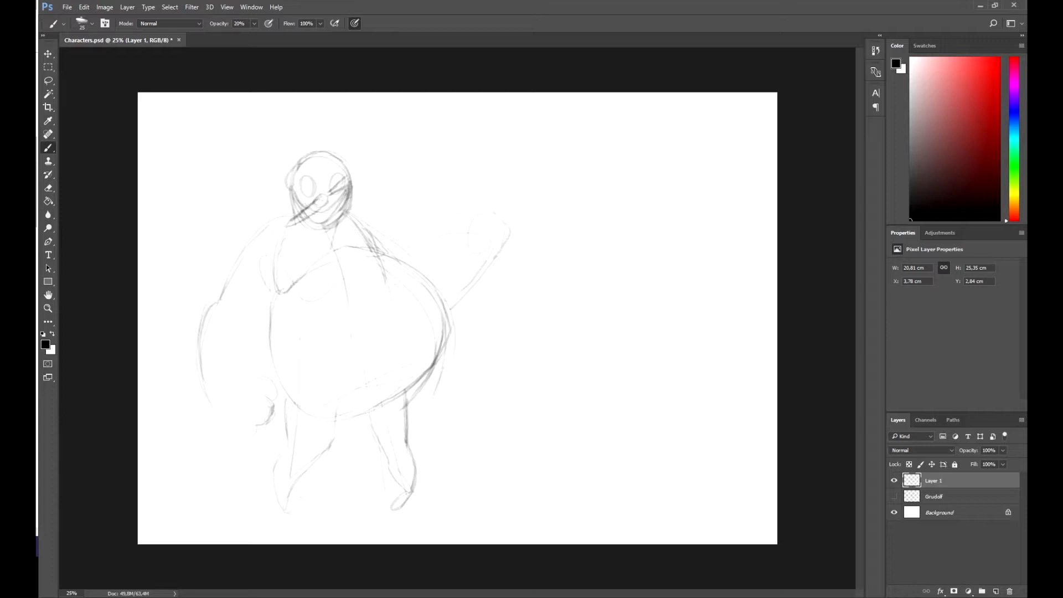
{"action": "key", "text": "ctrl+alt+z"}
{"action": "key", "text": "ctrl+alt+z"}
{"action": "key", "text": "ctrl+alt+z"}
{"action": "key", "text": "ctrl+alt+z"}
{"action": "key", "text": "ctrl+alt+z"}
{"action": "key", "text": "ctrl+alt+z"}
- Save the document and rename the current sketch layer as Snowman
{"action": "key", "text": "ctrl+s"}
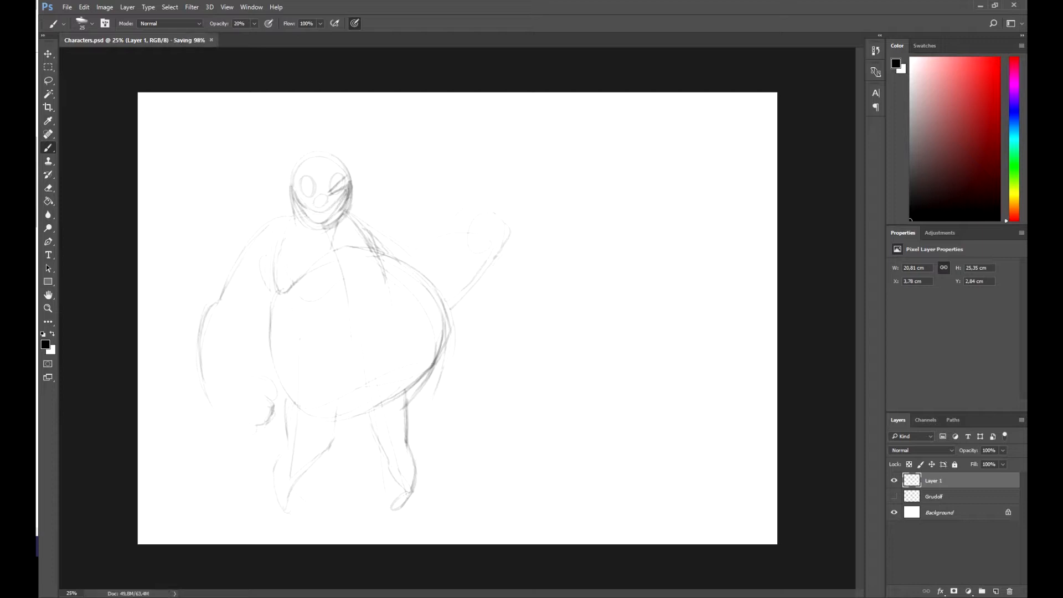
{"action": "double_click", "coordinate": [933, 480]}
{"action": "type", "text": "Snowman"}
{"action": "key", "text": "Return"}
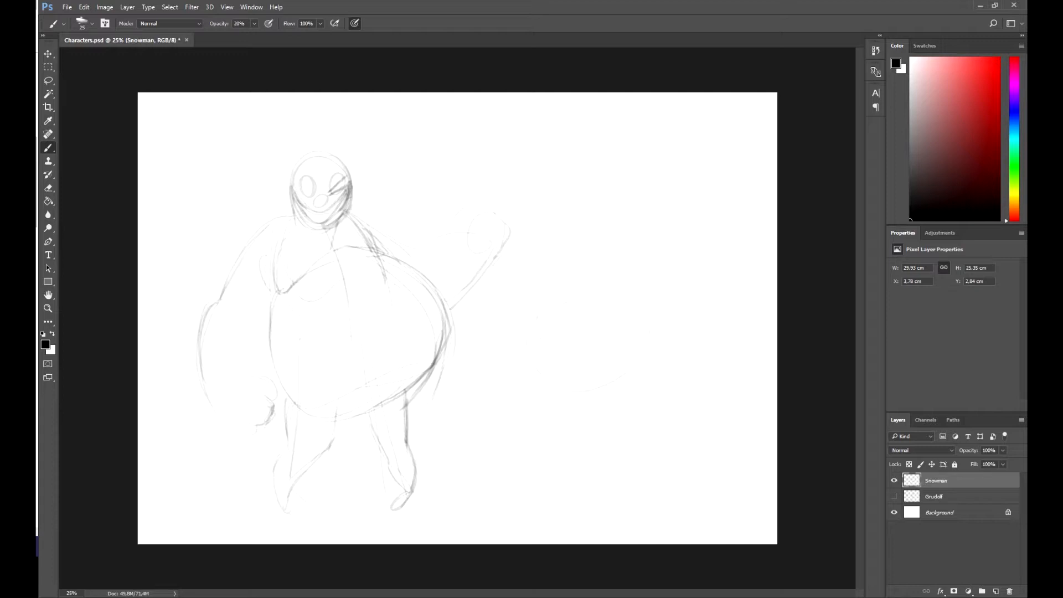
- Start a large snowman face beside the body, sketching two round eyes and a slanted angry brow
{"action": "key", "text": "ctrl+alt+z"}
{"action": "mouse_move", "coordinate": [596, 299]}
{"action": "left_mouse_down"}
{"action": "mouse_move", "coordinate": [622, 310]}
{"action": "mouse_move", "coordinate": [627, 298]}
{"action": "mouse_move", "coordinate": [628, 308]}
{"action": "left_mouse_up"}
{"action": "left_click_drag", "start_coordinate": [611, 298], "coordinate": [621, 293]}
{"action": "left_click_drag", "start_coordinate": [546, 298], "coordinate": [540, 326]}
{"action": "mouse_move", "coordinate": [620, 264]}
{"action": "left_mouse_down"}
{"action": "mouse_move", "coordinate": [589, 306]}
{"action": "mouse_move", "coordinate": [637, 281]}
{"action": "mouse_move", "coordinate": [588, 306]}
{"action": "left_mouse_up"}
{"action": "key", "text": "ctrl+z"}
{"action": "key", "text": "ctrl+z"}
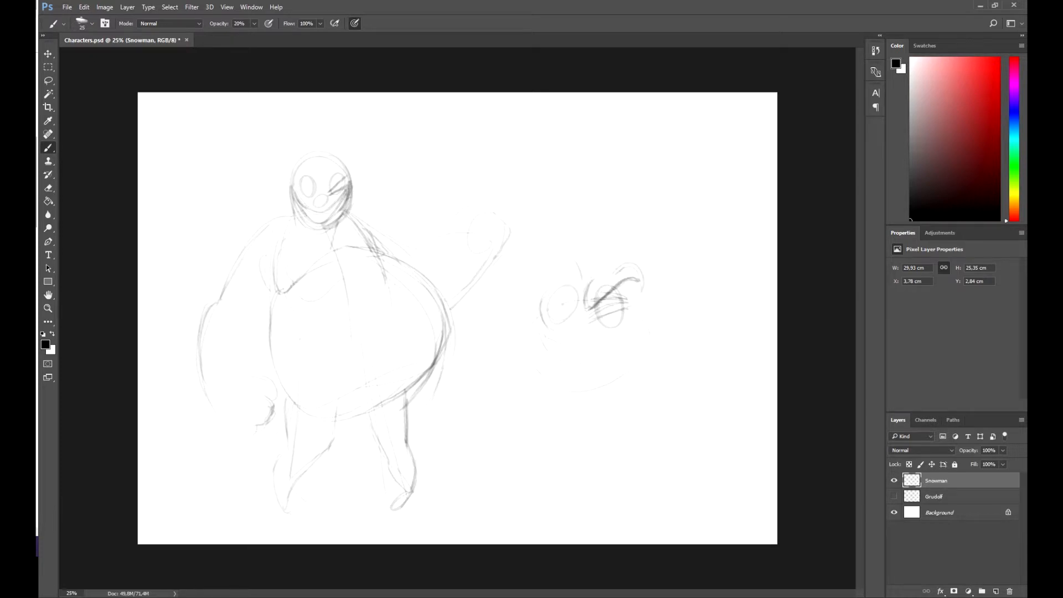
- Add a wide open grin with sparse teeth and a long carrot nose to the large snowman face
{"action": "mouse_move", "coordinate": [540, 335]}
{"action": "left_mouse_down"}
{"action": "mouse_move", "coordinate": [553, 369]}
{"action": "mouse_move", "coordinate": [641, 325]}
{"action": "left_mouse_up"}
{"action": "mouse_move", "coordinate": [546, 343]}
{"action": "left_mouse_down"}
{"action": "mouse_move", "coordinate": [558, 357]}
{"action": "mouse_move", "coordinate": [588, 361]}
{"action": "mouse_move", "coordinate": [602, 343]}
{"action": "mouse_move", "coordinate": [578, 376]}
{"action": "left_mouse_up"}
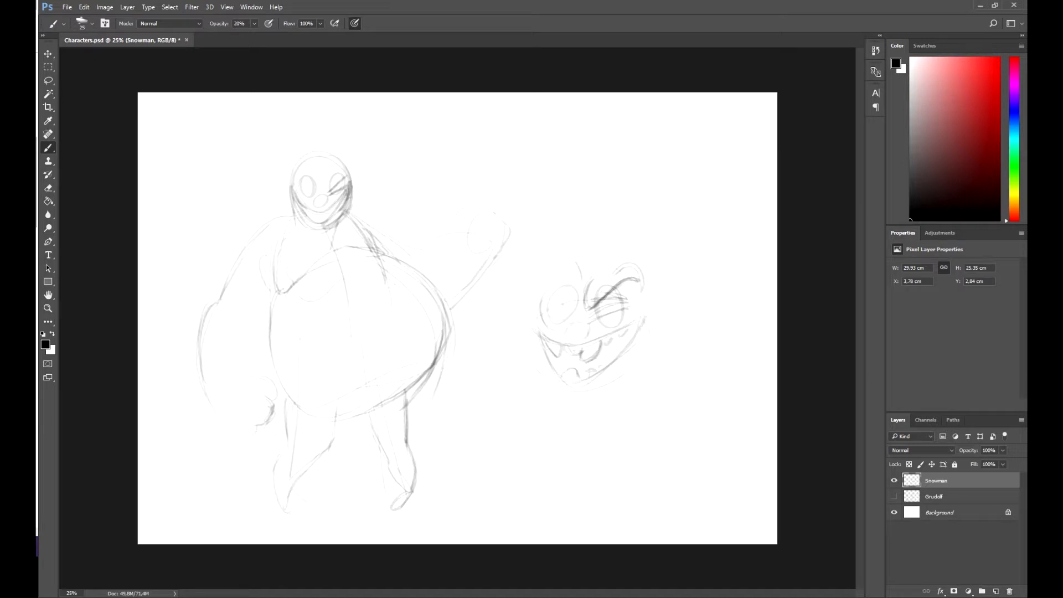
{"action": "mouse_move", "coordinate": [502, 351]}
{"action": "left_mouse_down"}
{"action": "mouse_move", "coordinate": [585, 342]}
{"action": "mouse_move", "coordinate": [545, 343]}
{"action": "mouse_move", "coordinate": [573, 340]}
{"action": "mouse_move", "coordinate": [576, 318]}
{"action": "left_mouse_up"}
{"action": "left_click_drag", "start_coordinate": [584, 321], "coordinate": [585, 343]}
{"action": "left_click_drag", "start_coordinate": [589, 321], "coordinate": [591, 340]}
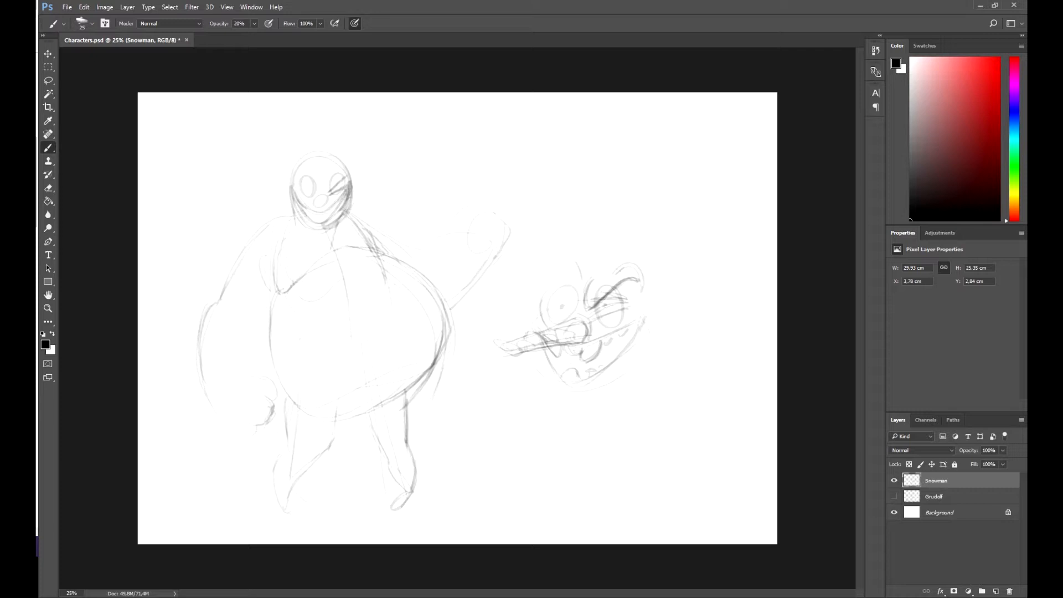
- Draw the chin, cheeks and outer head contour around the large snowman face
{"action": "mouse_move", "coordinate": [532, 361]}
{"action": "left_mouse_down"}
{"action": "mouse_move", "coordinate": [542, 379]}
{"action": "mouse_move", "coordinate": [578, 393]}
{"action": "mouse_move", "coordinate": [586, 413]}
{"action": "left_mouse_up"}
{"action": "left_click_drag", "start_coordinate": [648, 349], "coordinate": [620, 382]}
{"action": "mouse_move", "coordinate": [555, 281]}
{"action": "left_mouse_down"}
{"action": "mouse_move", "coordinate": [575, 262]}
{"action": "mouse_move", "coordinate": [584, 299]}
{"action": "mouse_move", "coordinate": [632, 376]}
{"action": "left_mouse_up"}
{"action": "left_click_drag", "start_coordinate": [641, 283], "coordinate": [656, 331]}
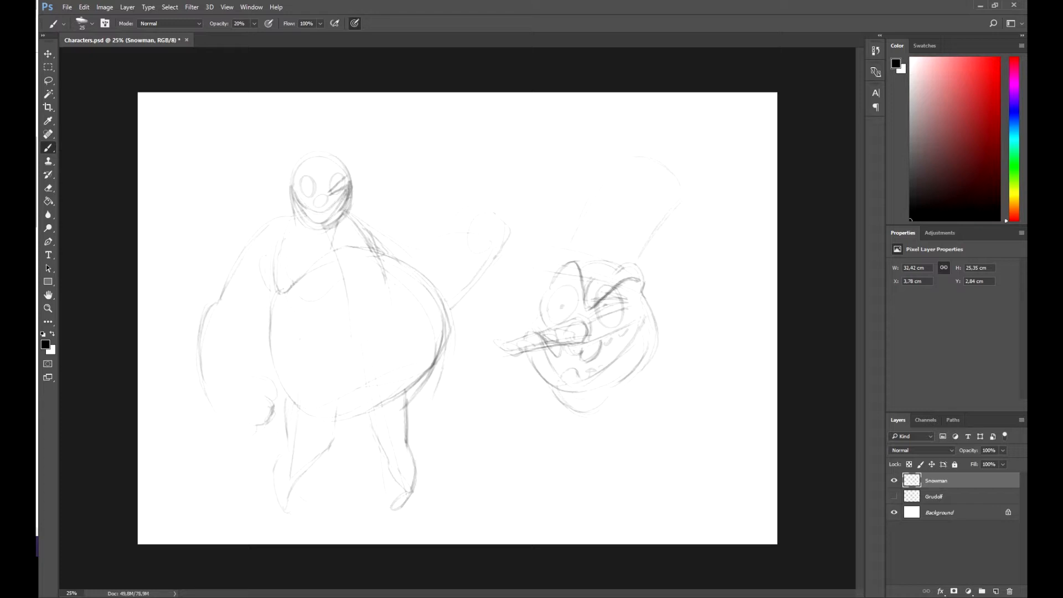
- Draw a tall tilted top hat with a curved brim on the large snowman head
{"action": "left_click_drag", "start_coordinate": [659, 223], "coordinate": [642, 251]}
{"action": "mouse_move", "coordinate": [520, 261]}
{"action": "left_mouse_down"}
{"action": "mouse_move", "coordinate": [626, 255]}
{"action": "mouse_move", "coordinate": [667, 296]}
{"action": "left_mouse_up"}
{"action": "left_click_drag", "start_coordinate": [527, 260], "coordinate": [570, 249]}
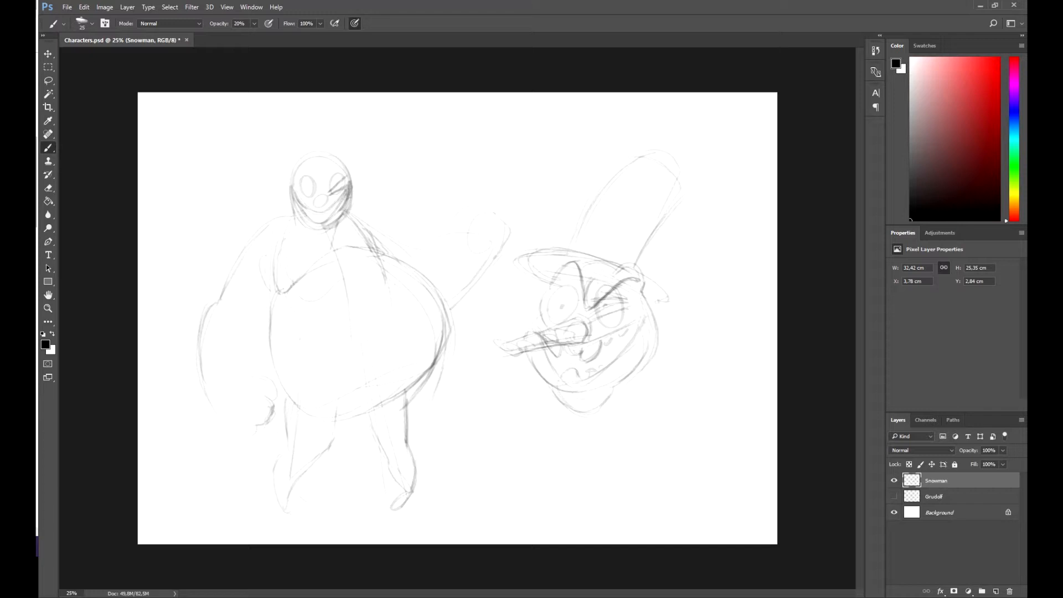
- Draw a matching top hat and carrot nose on the full-body snowman's small head
{"action": "mouse_move", "coordinate": [327, 203]}
{"action": "left_mouse_down"}
{"action": "mouse_move", "coordinate": [365, 183]}
{"action": "mouse_move", "coordinate": [314, 176]}
{"action": "mouse_move", "coordinate": [341, 170]}
{"action": "left_mouse_up"}
{"action": "left_click_drag", "start_coordinate": [258, 165], "coordinate": [368, 168]}
{"action": "mouse_move", "coordinate": [302, 158]}
{"action": "left_mouse_down"}
{"action": "mouse_move", "coordinate": [326, 97]}
{"action": "mouse_move", "coordinate": [340, 158]}
{"action": "left_mouse_up"}
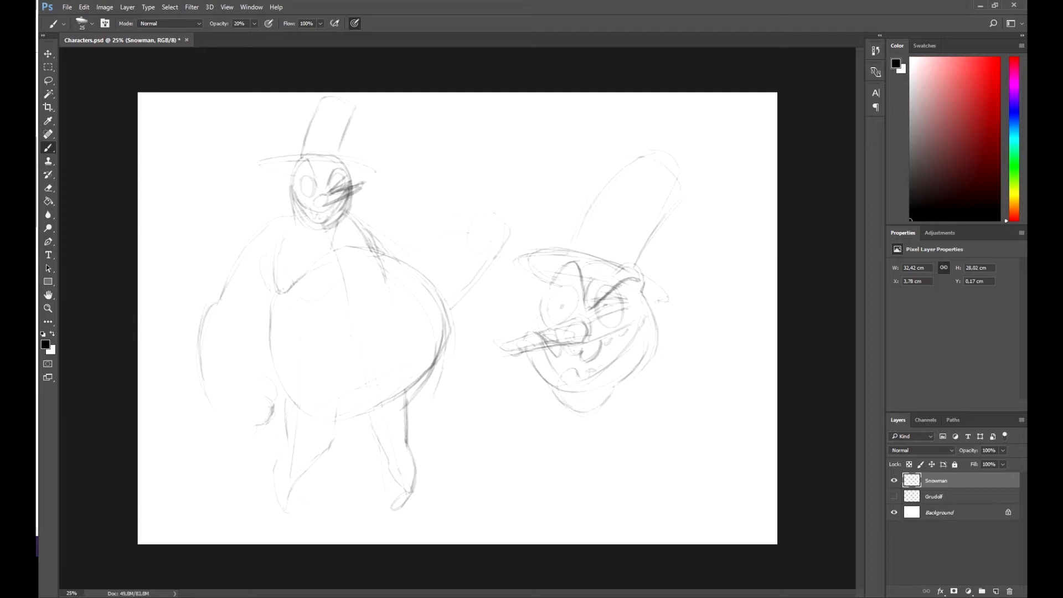
- Reinforce the full-body snowman's left belly edge, add a heavier jaw under the grin, and redraw the shoulder line
{"action": "left_click_drag", "start_coordinate": [272, 302], "coordinate": [267, 355]}
{"action": "left_click_drag", "start_coordinate": [289, 403], "coordinate": [301, 415]}
{"action": "left_click_drag", "start_coordinate": [310, 227], "coordinate": [336, 240]}
{"action": "left_click_drag", "start_coordinate": [290, 213], "coordinate": [349, 216]}
{"action": "left_click_drag", "start_coordinate": [352, 194], "coordinate": [338, 222]}
{"action": "key", "text": "ctrl+alt+z"}
{"action": "key", "text": "ctrl+alt+z"}
{"action": "left_click_drag", "start_coordinate": [289, 191], "coordinate": [314, 228]}
{"action": "mouse_move", "coordinate": [352, 194]}
{"action": "left_mouse_down"}
{"action": "mouse_move", "coordinate": [343, 221]}
{"action": "mouse_move", "coordinate": [317, 240]}
{"action": "mouse_move", "coordinate": [334, 234]}
{"action": "mouse_move", "coordinate": [242, 246]}
{"action": "left_mouse_up"}
{"action": "left_click_drag", "start_coordinate": [289, 210], "coordinate": [250, 243]}
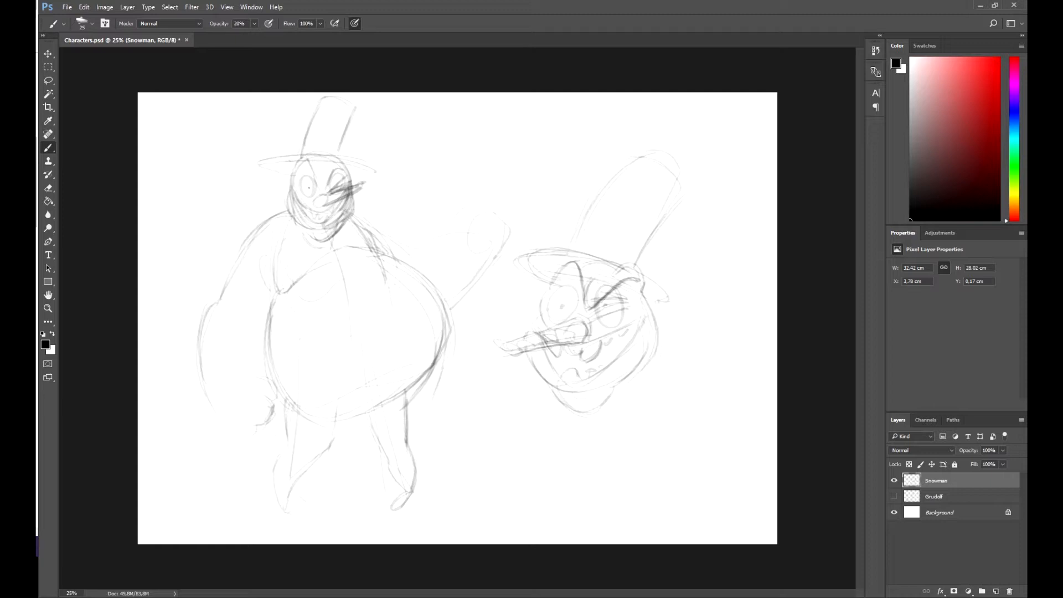
- Touch up the small snowman's face and draw four round buttons down the front of the belly
{"action": "left_click_drag", "start_coordinate": [305, 188], "coordinate": [297, 202]}
{"action": "mouse_move", "coordinate": [292, 195]}
{"action": "left_mouse_down"}
{"action": "mouse_move", "coordinate": [294, 206]}
{"action": "mouse_move", "coordinate": [341, 208]}
{"action": "left_mouse_up"}
{"action": "left_click_drag", "start_coordinate": [344, 256], "coordinate": [346, 254]}
{"action": "left_click_drag", "start_coordinate": [370, 358], "coordinate": [369, 360]}
{"action": "left_click_drag", "start_coordinate": [370, 356], "coordinate": [366, 378]}
{"action": "left_click_drag", "start_coordinate": [344, 267], "coordinate": [350, 280]}
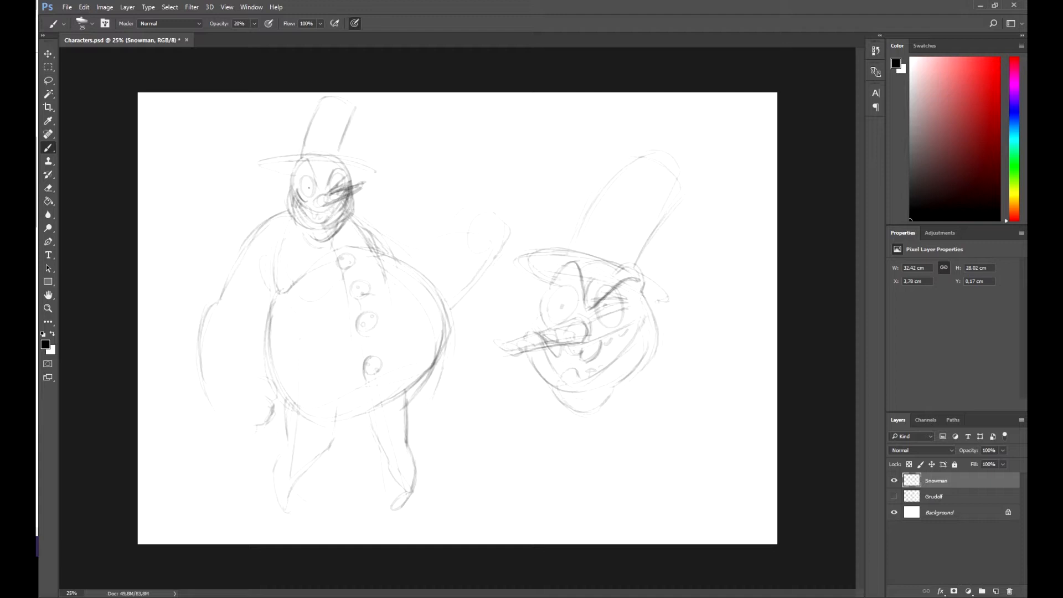
- Finish the snowman's leg line, hide the Snowman layer, and add a new layer named Elf
{"action": "left_click_drag", "start_coordinate": [328, 448], "coordinate": [306, 463]}
{"action": "left_click", "coordinate": [894, 480]}
{"action": "left_click", "coordinate": [995, 591]}
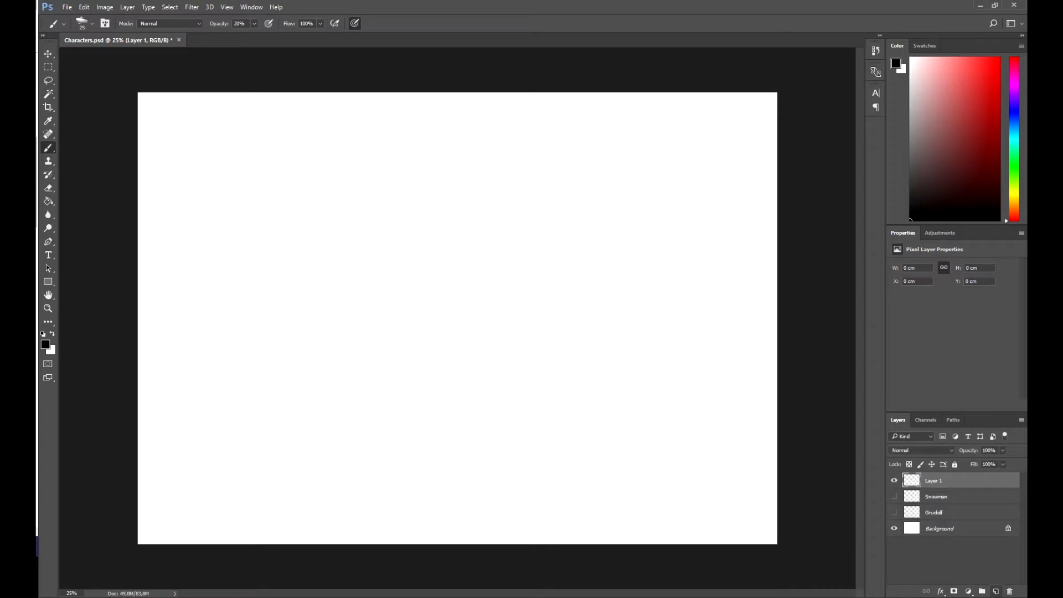
{"action": "double_click", "coordinate": [932, 480]}
{"action": "type", "text": "Elf"}
{"action": "key", "text": "Return"}
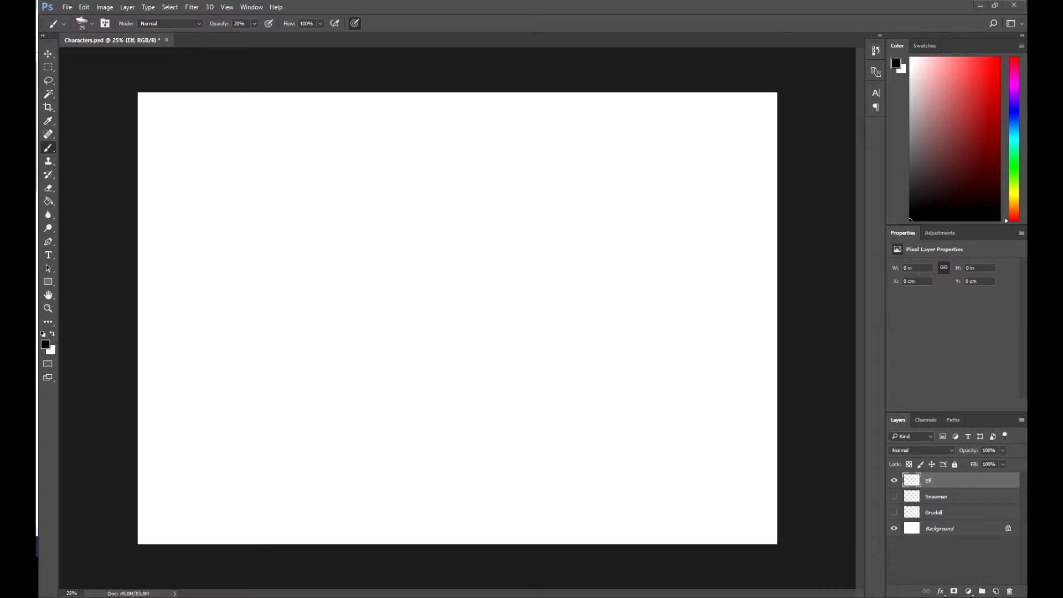
- Rough in a full-body elf with light strokes: small head, wide rounded torso and short legs on the canvas's left half
{"action": "left_click_drag", "start_coordinate": [279, 245], "coordinate": [300, 245]}
{"action": "mouse_move", "coordinate": [262, 316]}
{"action": "left_mouse_down"}
{"action": "mouse_move", "coordinate": [303, 337]}
{"action": "mouse_move", "coordinate": [345, 319]}
{"action": "left_mouse_up"}
{"action": "left_click_drag", "start_coordinate": [319, 344], "coordinate": [326, 426]}
{"action": "left_click_drag", "start_coordinate": [258, 258], "coordinate": [349, 255]}
{"action": "left_click_drag", "start_coordinate": [299, 192], "coordinate": [267, 254]}
{"action": "mouse_move", "coordinate": [317, 203]}
{"action": "left_mouse_down"}
{"action": "mouse_move", "coordinate": [327, 259]}
{"action": "mouse_move", "coordinate": [325, 247]}
{"action": "left_mouse_up"}
{"action": "left_click_drag", "start_coordinate": [274, 239], "coordinate": [267, 251]}
{"action": "mouse_move", "coordinate": [302, 190]}
{"action": "left_mouse_down"}
{"action": "mouse_move", "coordinate": [304, 246]}
{"action": "mouse_move", "coordinate": [293, 238]}
{"action": "left_mouse_up"}
{"action": "left_click_drag", "start_coordinate": [321, 222], "coordinate": [341, 259]}
{"action": "key", "text": "ctrl+alt+z"}
{"action": "key", "text": "ctrl+alt+z"}
{"action": "key", "text": "ctrl+alt+z"}
{"action": "key", "text": "ctrl+alt+z"}
{"action": "key", "text": "ctrl+alt+z"}
{"action": "key", "text": "ctrl+alt+z"}
{"action": "key", "text": "ctrl+alt+z"}
- Draw the elf's oval head overlapping the torso, with flared lines along both sides and a sloping shoulder
{"action": "left_click_drag", "start_coordinate": [285, 196], "coordinate": [302, 269]}
{"action": "left_click_drag", "start_coordinate": [332, 224], "coordinate": [310, 267]}
{"action": "left_click_drag", "start_coordinate": [299, 188], "coordinate": [270, 254]}
{"action": "mouse_move", "coordinate": [332, 208]}
{"action": "left_mouse_down"}
{"action": "mouse_move", "coordinate": [346, 257]}
{"action": "mouse_move", "coordinate": [381, 275]}
{"action": "left_mouse_up"}
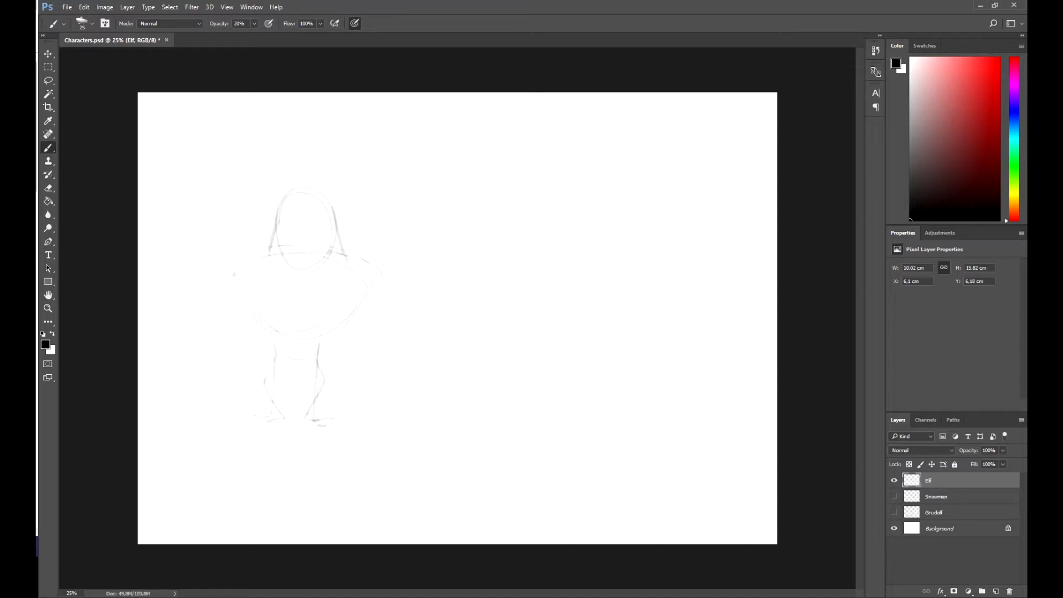
- Sketch the outer line of the elf's raised arm and two crossed guide lines above the head
{"action": "left_click_drag", "start_coordinate": [239, 217], "coordinate": [234, 271]}
{"action": "left_click_drag", "start_coordinate": [237, 125], "coordinate": [254, 178]}
{"action": "left_click_drag", "start_coordinate": [359, 140], "coordinate": [344, 180]}
{"action": "key", "text": "ctrl+alt+z"}
{"action": "key", "text": "ctrl+alt+z"}
{"action": "left_click_drag", "start_coordinate": [288, 119], "coordinate": [336, 177]}
{"action": "left_click_drag", "start_coordinate": [261, 175], "coordinate": [337, 124]}
- Draw long pointed ears on both sides of the elf's head and a curve inside the torso's right edge
{"action": "left_click_drag", "start_coordinate": [264, 172], "coordinate": [278, 240]}
{"action": "left_click_drag", "start_coordinate": [344, 195], "coordinate": [341, 236]}
{"action": "key", "text": "ctrl+alt+z"}
{"action": "key", "text": "ctrl+alt+z"}
{"action": "left_click_drag", "start_coordinate": [272, 189], "coordinate": [272, 232]}
{"action": "mouse_move", "coordinate": [333, 204]}
{"action": "left_mouse_down"}
{"action": "mouse_move", "coordinate": [344, 231]}
{"action": "mouse_move", "coordinate": [327, 244]}
{"action": "mouse_move", "coordinate": [294, 189]}
{"action": "mouse_move", "coordinate": [332, 215]}
{"action": "mouse_move", "coordinate": [339, 193]}
{"action": "left_mouse_up"}
{"action": "left_click_drag", "start_coordinate": [354, 255], "coordinate": [335, 299]}
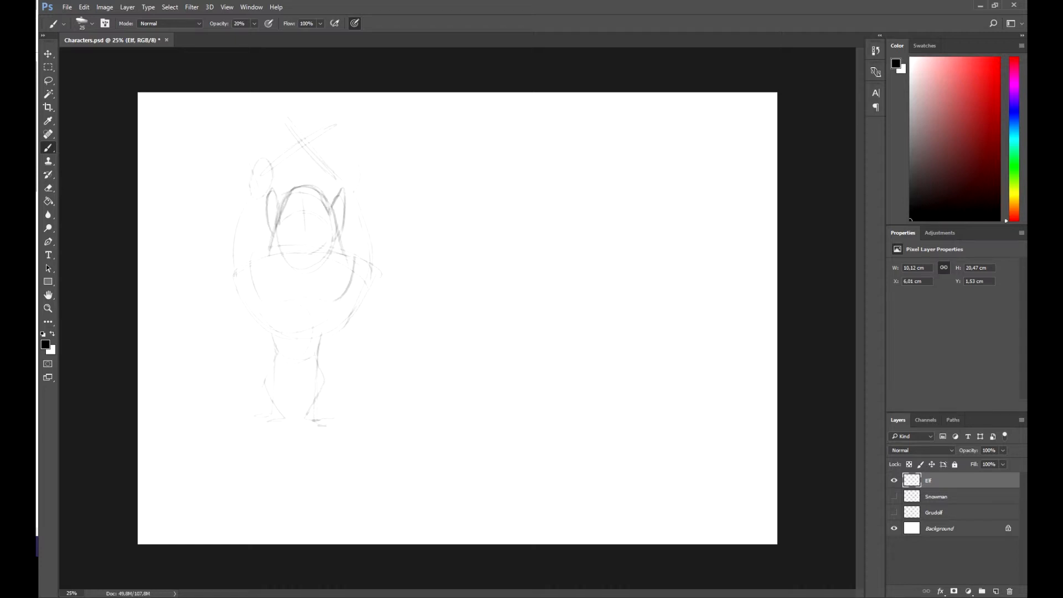
- Define the elf's bent legs and feet, darken the torso's right edge, and erase the stray shoulder corner
{"action": "mouse_move", "coordinate": [294, 363]}
{"action": "left_mouse_down"}
{"action": "mouse_move", "coordinate": [273, 387]}
{"action": "mouse_move", "coordinate": [318, 390]}
{"action": "mouse_move", "coordinate": [322, 426]}
{"action": "left_mouse_up"}
{"action": "left_click_drag", "start_coordinate": [363, 285], "coordinate": [343, 328]}
{"action": "key", "text": "e"}
{"action": "left_click_drag", "start_coordinate": [377, 260], "coordinate": [373, 280]}
{"action": "key", "text": "b"}
- Sketch a larger elf head study on the canvas's right half, with a tapered face and two pointed ears
{"action": "mouse_move", "coordinate": [513, 274]}
{"action": "left_mouse_down"}
{"action": "mouse_move", "coordinate": [570, 271]}
{"action": "mouse_move", "coordinate": [586, 329]}
{"action": "left_mouse_up"}
{"action": "left_click_drag", "start_coordinate": [576, 274], "coordinate": [584, 301]}
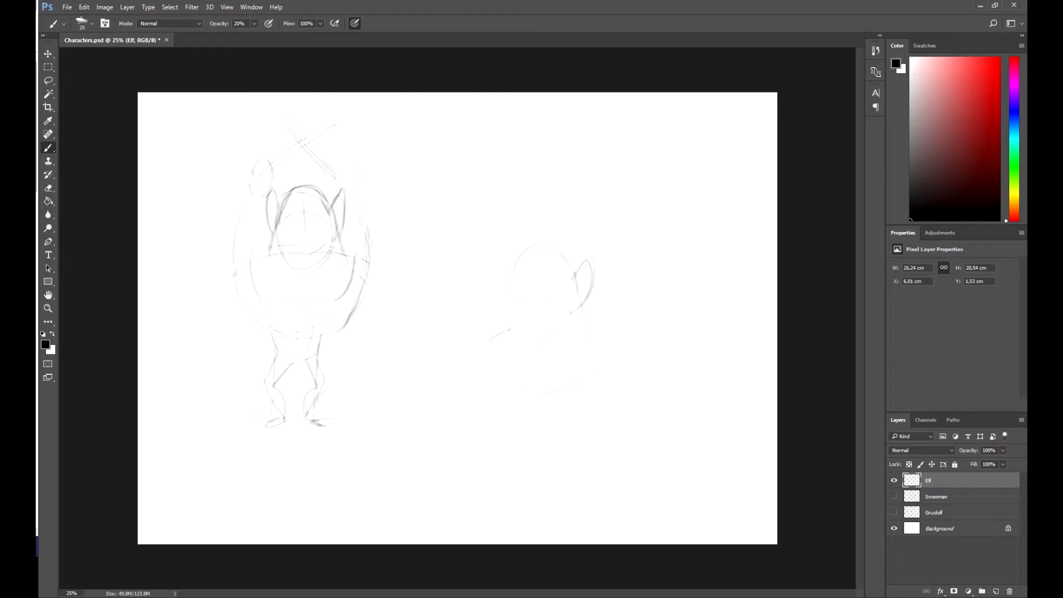
{"action": "mouse_move", "coordinate": [513, 279]}
{"action": "left_mouse_down"}
{"action": "mouse_move", "coordinate": [537, 244]}
{"action": "mouse_move", "coordinate": [568, 262]}
{"action": "mouse_move", "coordinate": [509, 330]}
{"action": "left_mouse_up"}
{"action": "left_click_drag", "start_coordinate": [568, 314], "coordinate": [528, 350]}
{"action": "left_click_drag", "start_coordinate": [508, 268], "coordinate": [506, 294]}
{"action": "left_click_drag", "start_coordinate": [548, 245], "coordinate": [588, 259]}
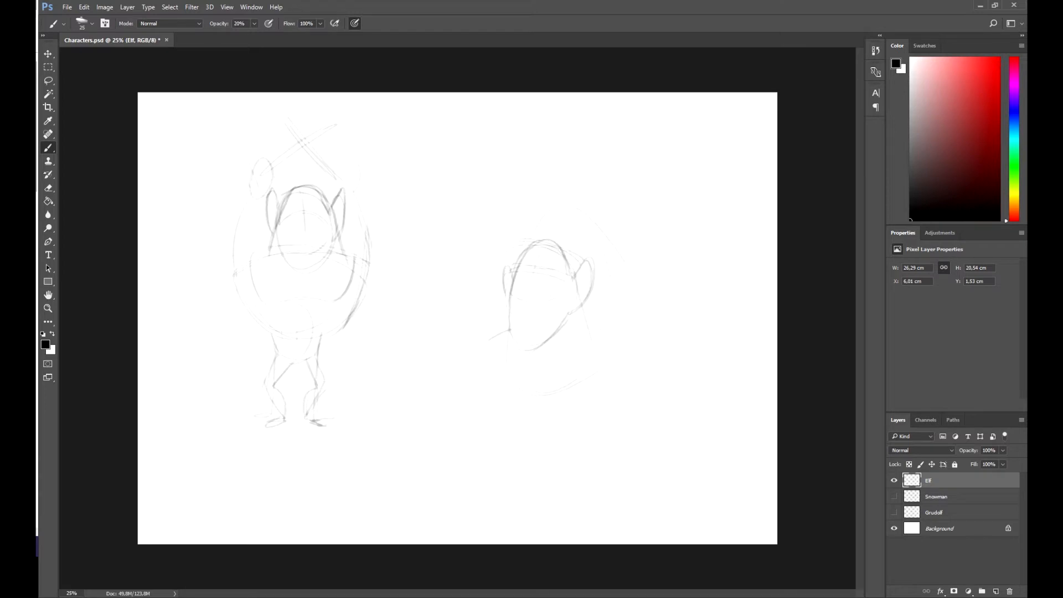
- Draw a curved, pointed hat with a brim and a long thin nose on the large elf head
{"action": "mouse_move", "coordinate": [545, 204]}
{"action": "left_mouse_down"}
{"action": "mouse_move", "coordinate": [623, 224]}
{"action": "mouse_move", "coordinate": [653, 267]}
{"action": "mouse_move", "coordinate": [595, 201]}
{"action": "mouse_move", "coordinate": [604, 244]}
{"action": "left_mouse_up"}
{"action": "left_click_drag", "start_coordinate": [524, 241], "coordinate": [535, 235]}
{"action": "left_click_drag", "start_coordinate": [501, 314], "coordinate": [530, 307]}
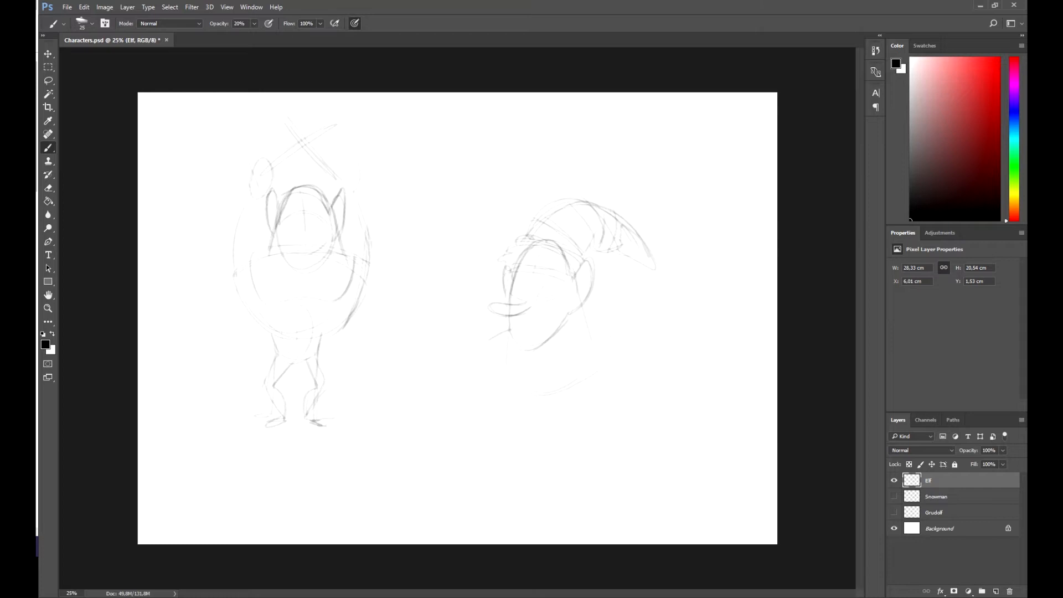
- Draw angry eyes, a wide toothy grin and a knobbly chin on the large elf head
{"action": "mouse_move", "coordinate": [511, 283]}
{"action": "left_mouse_down"}
{"action": "mouse_move", "coordinate": [523, 302]}
{"action": "mouse_move", "coordinate": [524, 290]}
{"action": "left_mouse_up"}
{"action": "key", "text": "ctrl+alt+z"}
{"action": "key", "text": "ctrl+alt+z"}
{"action": "mouse_move", "coordinate": [526, 314]}
{"action": "left_mouse_down"}
{"action": "mouse_move", "coordinate": [555, 331]}
{"action": "mouse_move", "coordinate": [562, 301]}
{"action": "left_mouse_up"}
{"action": "mouse_move", "coordinate": [516, 342]}
{"action": "left_mouse_down"}
{"action": "mouse_move", "coordinate": [549, 338]}
{"action": "mouse_move", "coordinate": [568, 313]}
{"action": "mouse_move", "coordinate": [526, 350]}
{"action": "mouse_move", "coordinate": [541, 344]}
{"action": "left_mouse_up"}
{"action": "key", "text": "ctrl+alt+z"}
{"action": "left_click_drag", "start_coordinate": [547, 339], "coordinate": [569, 315]}
{"action": "left_click_drag", "start_coordinate": [539, 343], "coordinate": [567, 318]}
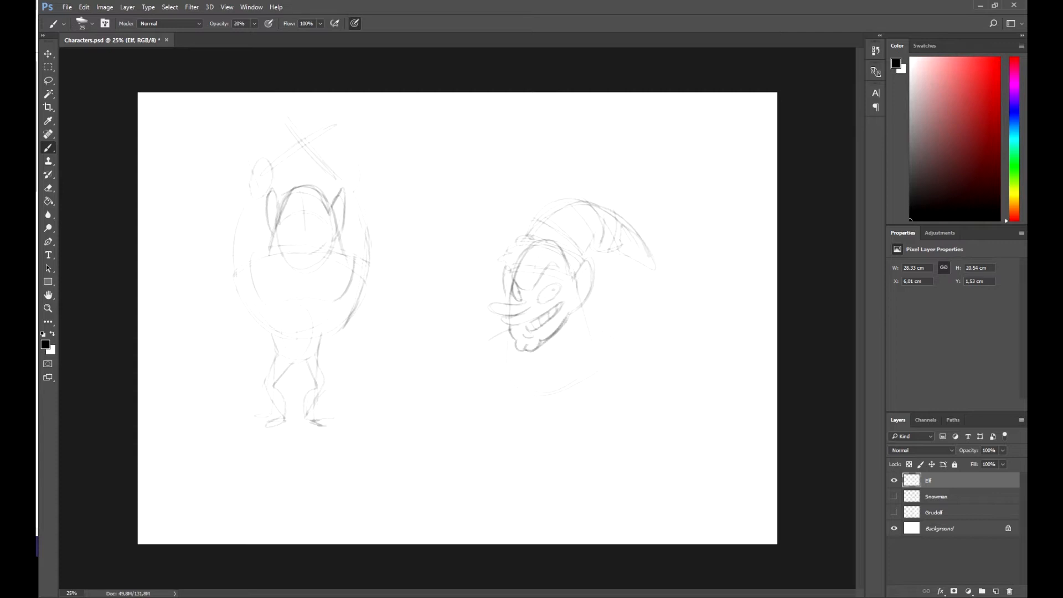
- Add a curly beard, heavier cheek lines, forehead creases and inner ear details to the large elf head
{"action": "left_click_drag", "start_coordinate": [535, 379], "coordinate": [576, 306]}
{"action": "mouse_move", "coordinate": [561, 342]}
{"action": "left_mouse_down"}
{"action": "mouse_move", "coordinate": [575, 303]}
{"action": "mouse_move", "coordinate": [569, 316]}
{"action": "left_mouse_up"}
{"action": "left_click_drag", "start_coordinate": [576, 270], "coordinate": [584, 288]}
{"action": "mouse_move", "coordinate": [576, 298]}
{"action": "left_mouse_down"}
{"action": "mouse_move", "coordinate": [587, 294]}
{"action": "mouse_move", "coordinate": [579, 298]}
{"action": "left_mouse_up"}
{"action": "left_click_drag", "start_coordinate": [520, 264], "coordinate": [512, 275]}
{"action": "left_click_drag", "start_coordinate": [545, 372], "coordinate": [570, 334]}
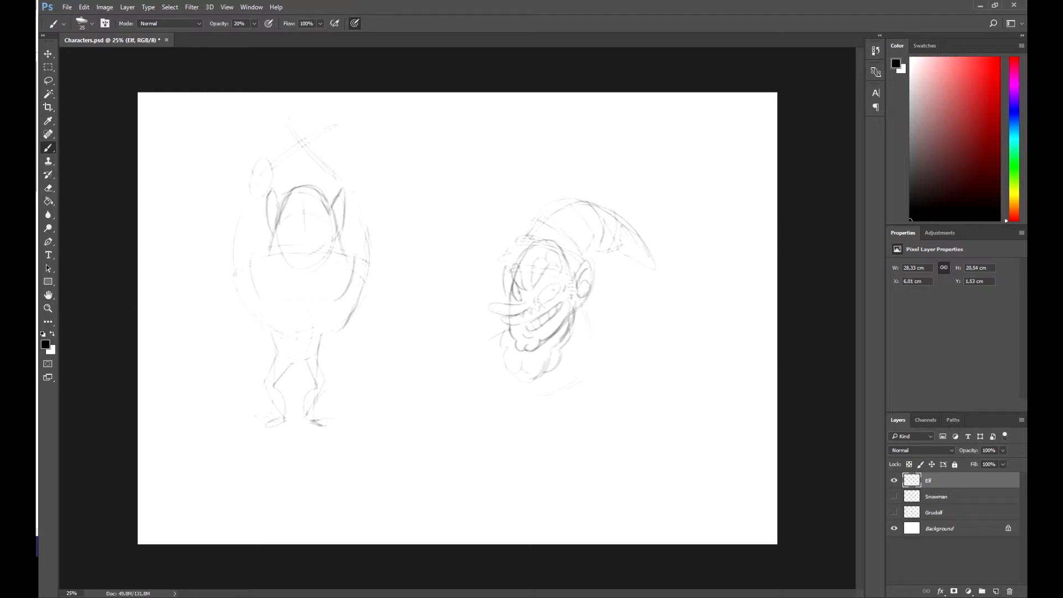
{"action": "left_click_drag", "start_coordinate": [508, 289], "coordinate": [511, 302]}
- Draw a long slanted nose, a wide grin and cheek lines on the full-body elf's face
{"action": "left_click_drag", "start_coordinate": [310, 224], "coordinate": [327, 211]}
{"action": "left_click_drag", "start_coordinate": [311, 240], "coordinate": [320, 230]}
{"action": "left_click_drag", "start_coordinate": [335, 230], "coordinate": [326, 260]}
{"action": "left_click_drag", "start_coordinate": [285, 230], "coordinate": [280, 242]}
{"action": "left_click_drag", "start_coordinate": [328, 232], "coordinate": [324, 243]}
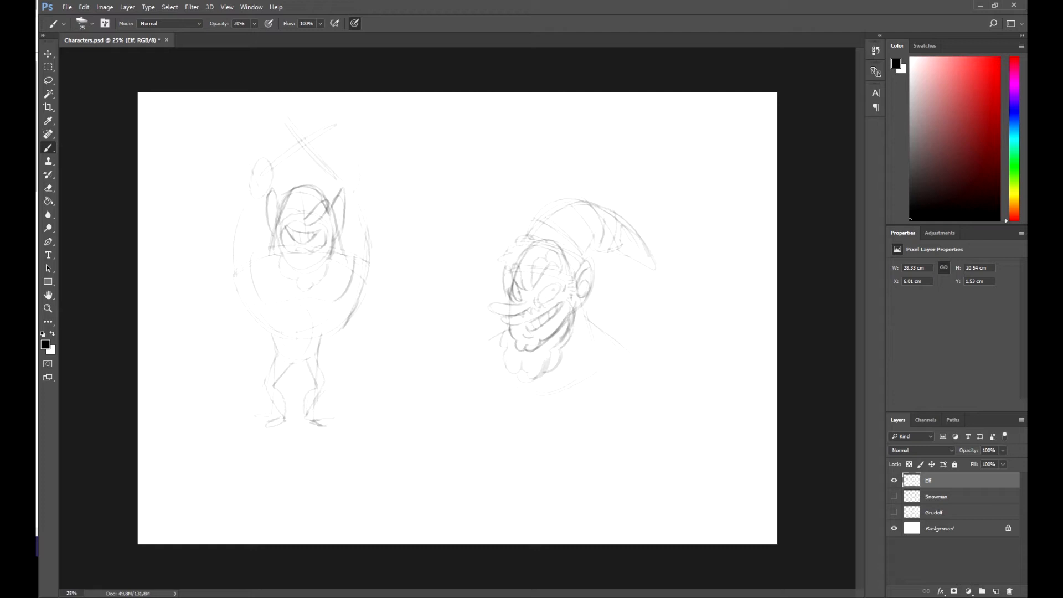
- Add the eyes, furrowed brows and a band across the forehead on the full-body elf
{"action": "left_click_drag", "start_coordinate": [284, 206], "coordinate": [299, 219]}
{"action": "left_click_drag", "start_coordinate": [303, 188], "coordinate": [295, 206]}
{"action": "left_click_drag", "start_coordinate": [310, 186], "coordinate": [327, 195]}
{"action": "left_click_drag", "start_coordinate": [286, 202], "coordinate": [325, 195]}
- Draw a tall pointed hat curving to the right on the full-body elf's head
{"action": "left_click_drag", "start_coordinate": [289, 159], "coordinate": [326, 126]}
{"action": "left_click_drag", "start_coordinate": [338, 161], "coordinate": [327, 195]}
{"action": "left_click_drag", "start_coordinate": [294, 160], "coordinate": [317, 131]}
{"action": "left_click_drag", "start_coordinate": [307, 142], "coordinate": [355, 124]}
{"action": "left_click_drag", "start_coordinate": [341, 157], "coordinate": [328, 182]}
{"action": "left_click_drag", "start_coordinate": [355, 124], "coordinate": [373, 127]}
{"action": "left_click_drag", "start_coordinate": [343, 142], "coordinate": [327, 188]}
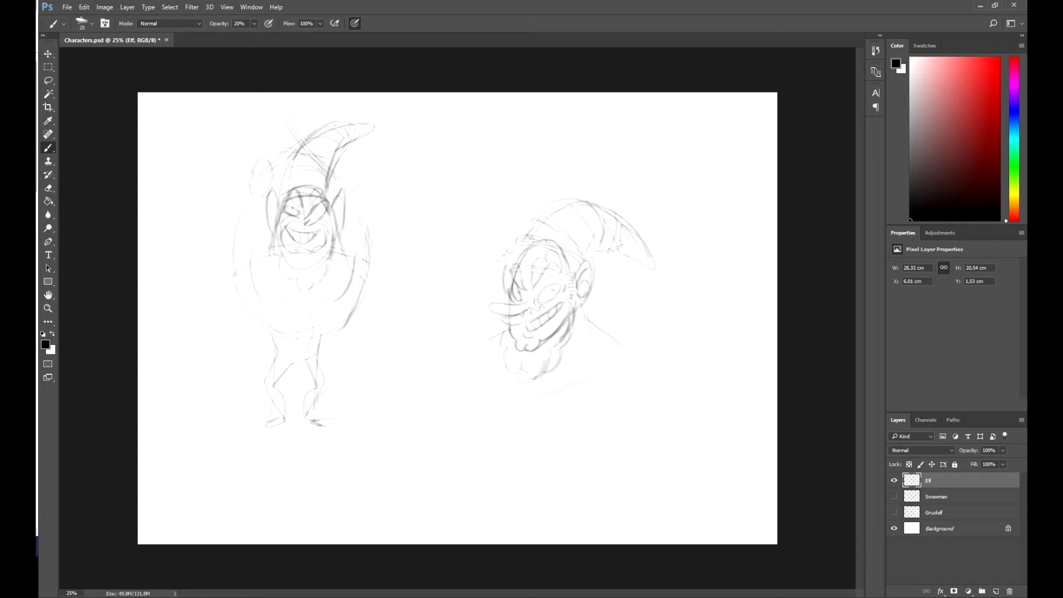
- Darken the full-body elf's nose and eye area and reinforce the lower right edge of the belly
{"action": "mouse_move", "coordinate": [335, 208]}
{"action": "left_mouse_down"}
{"action": "mouse_move", "coordinate": [339, 231]}
{"action": "mouse_move", "coordinate": [330, 203]}
{"action": "left_mouse_up"}
{"action": "left_click_drag", "start_coordinate": [305, 225], "coordinate": [331, 209]}
{"action": "left_click_drag", "start_coordinate": [359, 295], "coordinate": [325, 334]}
- Draw the full-body elf's clenched left-hand fist beside the hat and outline the raised arm beneath it
{"action": "left_click_drag", "start_coordinate": [280, 164], "coordinate": [262, 193]}
{"action": "left_click_drag", "start_coordinate": [271, 157], "coordinate": [248, 193]}
{"action": "left_click_drag", "start_coordinate": [301, 142], "coordinate": [281, 155]}
{"action": "left_click_drag", "start_coordinate": [329, 124], "coordinate": [270, 162]}
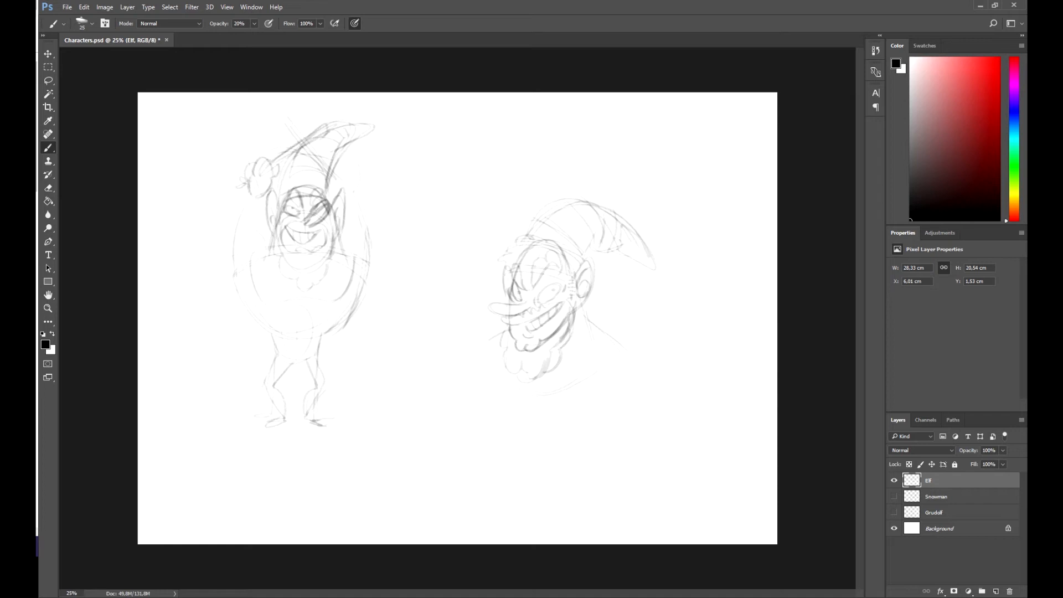
{"action": "mouse_move", "coordinate": [268, 188]}
{"action": "left_mouse_down"}
{"action": "mouse_move", "coordinate": [264, 249]}
{"action": "mouse_move", "coordinate": [233, 238]}
{"action": "mouse_move", "coordinate": [234, 260]}
{"action": "left_mouse_up"}
{"action": "left_click_drag", "start_coordinate": [253, 248], "coordinate": [247, 277]}
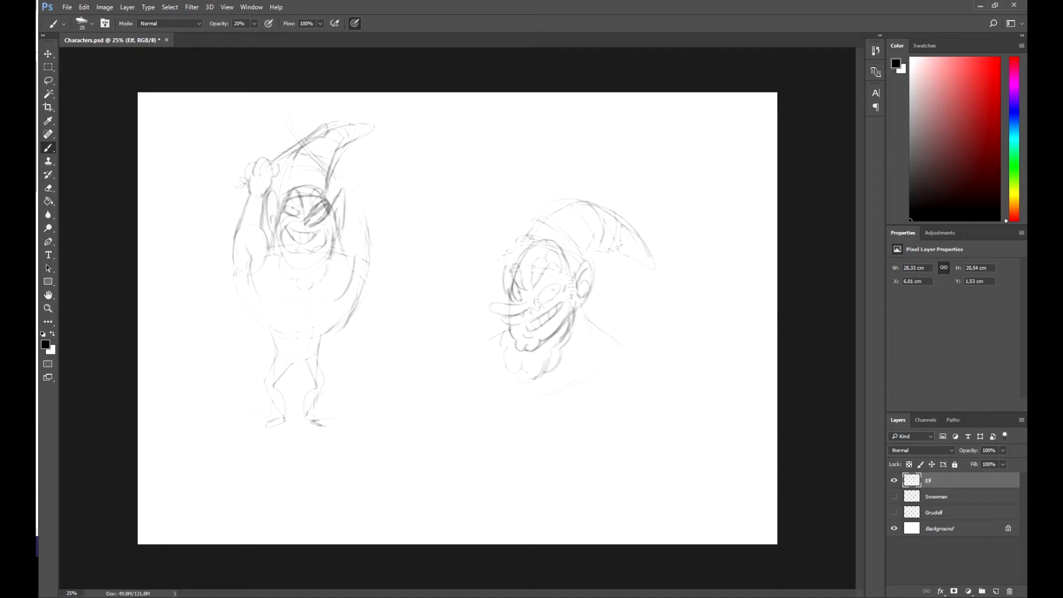
- Strengthen the outer curves of both upper arms and draw the second raised hand on the full-body elf's right side
{"action": "left_click_drag", "start_coordinate": [268, 248], "coordinate": [280, 301]}
{"action": "left_click_drag", "start_coordinate": [336, 249], "coordinate": [327, 296]}
{"action": "key", "text": "ctrl+alt+z"}
{"action": "key", "text": "ctrl+alt+z"}
{"action": "left_click_drag", "start_coordinate": [237, 232], "coordinate": [239, 293]}
{"action": "left_click_drag", "start_coordinate": [373, 234], "coordinate": [359, 290]}
{"action": "left_click_drag", "start_coordinate": [371, 236], "coordinate": [342, 330]}
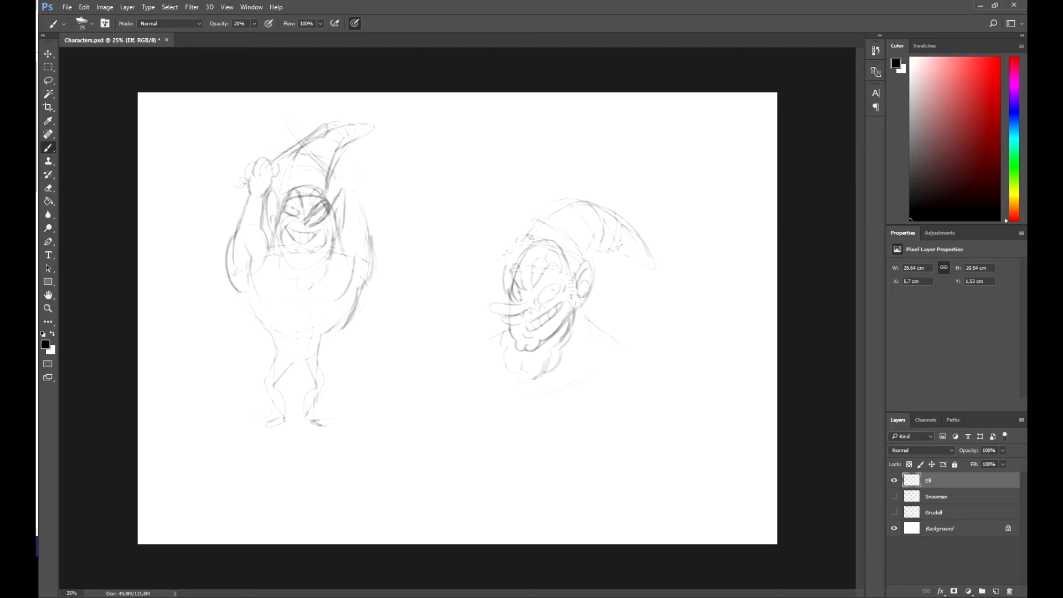
{"action": "left_click_drag", "start_coordinate": [267, 164], "coordinate": [282, 177]}
{"action": "mouse_move", "coordinate": [347, 157]}
{"action": "left_mouse_down"}
{"action": "mouse_move", "coordinate": [343, 182]}
{"action": "mouse_move", "coordinate": [326, 177]}
{"action": "mouse_move", "coordinate": [362, 175]}
{"action": "mouse_move", "coordinate": [375, 280]}
{"action": "left_mouse_up"}
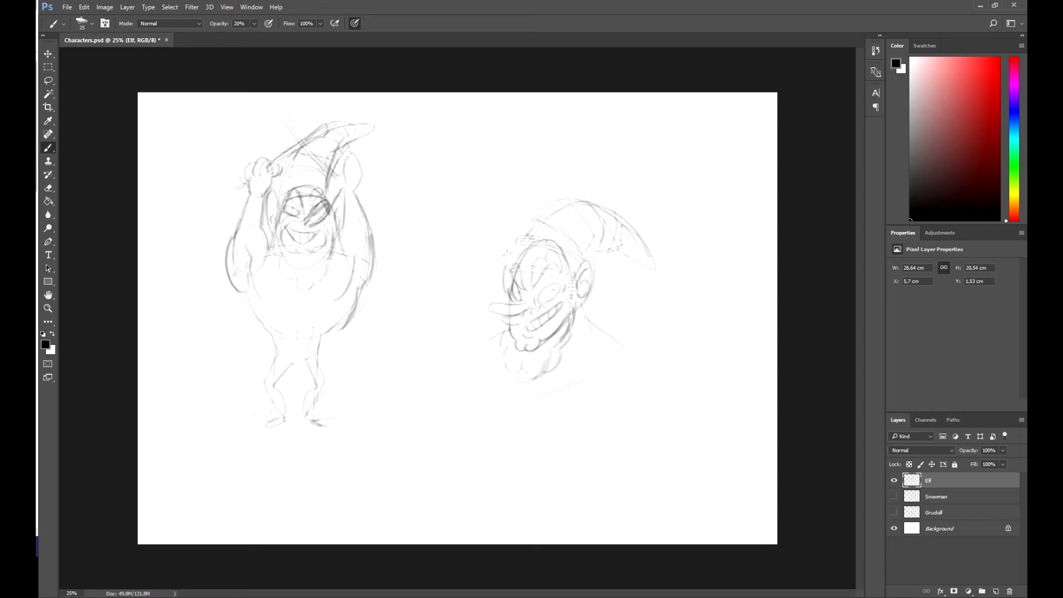
- Add pointed sleeve edges across both upper arms and a belt line at the full-body elf's waist
{"action": "left_click_drag", "start_coordinate": [351, 279], "coordinate": [337, 301]}
{"action": "left_click_drag", "start_coordinate": [263, 221], "coordinate": [221, 246]}
{"action": "left_click_drag", "start_coordinate": [376, 236], "coordinate": [363, 254]}
{"action": "left_click_drag", "start_coordinate": [247, 227], "coordinate": [219, 255]}
{"action": "mouse_move", "coordinate": [380, 235]}
{"action": "left_mouse_down"}
{"action": "mouse_move", "coordinate": [355, 255]}
{"action": "mouse_move", "coordinate": [363, 262]}
{"action": "left_mouse_up"}
{"action": "left_click_drag", "start_coordinate": [284, 351], "coordinate": [324, 344]}
{"action": "left_click_drag", "start_coordinate": [362, 289], "coordinate": [348, 319]}
- Erase the overlapping arm and torso lines on the full-body elf's left side and redraw the right torso edge
{"action": "key", "text": "e"}
{"action": "left_click_drag", "start_coordinate": [250, 244], "coordinate": [247, 286]}
{"action": "mouse_move", "coordinate": [233, 239]}
{"action": "left_mouse_down"}
{"action": "mouse_move", "coordinate": [228, 293]}
{"action": "mouse_move", "coordinate": [230, 271]}
{"action": "mouse_move", "coordinate": [274, 336]}
{"action": "left_mouse_up"}
{"action": "key", "text": "b"}
{"action": "left_click_drag", "start_coordinate": [365, 282], "coordinate": [343, 327]}
{"action": "mouse_move", "coordinate": [376, 250]}
{"action": "left_mouse_down"}
{"action": "mouse_move", "coordinate": [357, 306]}
{"action": "mouse_move", "coordinate": [370, 283]}
{"action": "left_mouse_up"}
- Draw the collar, the open vest fronts and a doubled belt line on the full-body elf
{"action": "left_click_drag", "start_coordinate": [277, 246], "coordinate": [271, 270]}
{"action": "left_click_drag", "start_coordinate": [344, 244], "coordinate": [321, 278]}
{"action": "left_click_drag", "start_coordinate": [275, 218], "coordinate": [261, 255]}
{"action": "left_click_drag", "start_coordinate": [338, 237], "coordinate": [350, 258]}
{"action": "left_click_drag", "start_coordinate": [343, 239], "coordinate": [354, 257]}
{"action": "left_click_drag", "start_coordinate": [282, 254], "coordinate": [268, 303]}
{"action": "left_click_drag", "start_coordinate": [300, 287], "coordinate": [294, 311]}
{"action": "left_click_drag", "start_coordinate": [337, 253], "coordinate": [319, 306]}
{"action": "left_click_drag", "start_coordinate": [276, 348], "coordinate": [313, 349]}
{"action": "left_click_drag", "start_coordinate": [278, 355], "coordinate": [320, 353]}
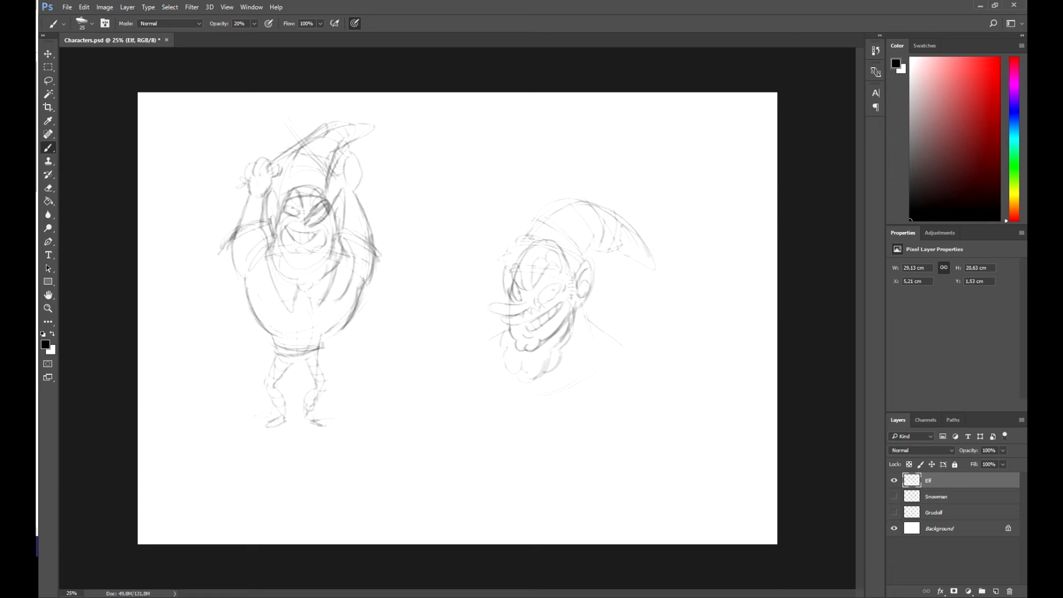
- Draw a skull-shaped buckle above the elf's belt, detail the raised arm, and erase heavy lines on the left fist
{"action": "left_click_drag", "start_coordinate": [276, 319], "coordinate": [297, 343]}
{"action": "mouse_move", "coordinate": [304, 333]}
{"action": "left_mouse_down"}
{"action": "mouse_move", "coordinate": [309, 341]}
{"action": "mouse_move", "coordinate": [317, 315]}
{"action": "left_mouse_up"}
{"action": "mouse_move", "coordinate": [324, 321]}
{"action": "left_mouse_down"}
{"action": "mouse_move", "coordinate": [310, 344]}
{"action": "mouse_move", "coordinate": [308, 329]}
{"action": "left_mouse_up"}
{"action": "left_click_drag", "start_coordinate": [349, 212], "coordinate": [345, 228]}
{"action": "key", "text": "]"}
{"action": "key", "text": "e"}
{"action": "mouse_move", "coordinate": [265, 165]}
{"action": "left_mouse_down"}
{"action": "mouse_move", "coordinate": [248, 191]}
{"action": "mouse_move", "coordinate": [264, 197]}
{"action": "mouse_move", "coordinate": [270, 161]}
{"action": "mouse_move", "coordinate": [275, 177]}
{"action": "left_mouse_up"}
{"action": "key", "text": "b"}
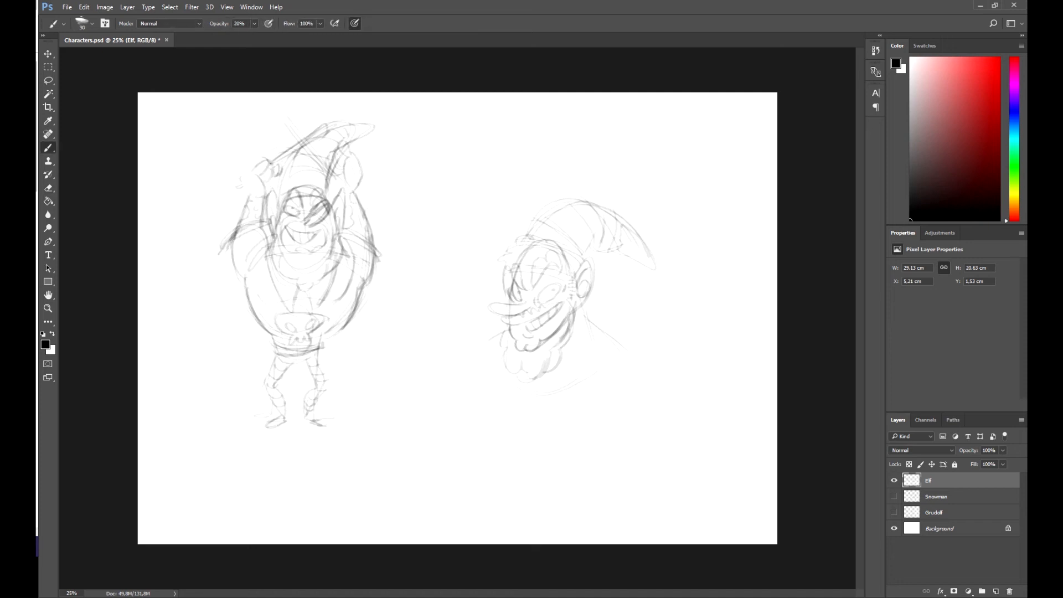
- Draw curled tips on the full-body elf's shoes and move the Elf layer's sketches lower on the canvas
{"action": "left_click_drag", "start_coordinate": [316, 423], "coordinate": [329, 415]}
{"action": "key", "text": "v"}
{"action": "left_click_drag", "start_coordinate": [533, 274], "coordinate": [539, 319]}
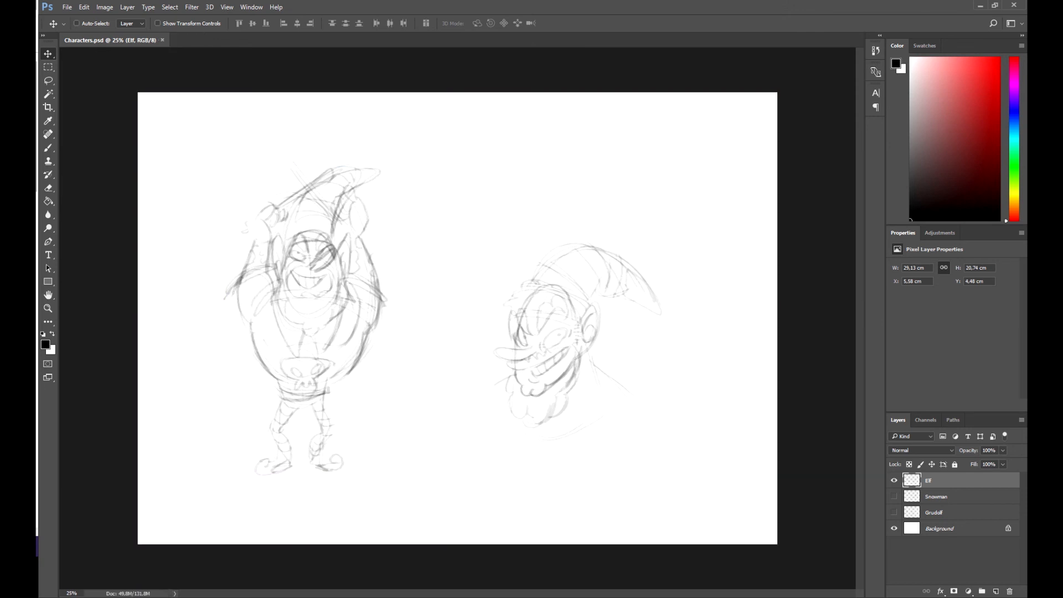
- Lasso the full-body elf and the full-body deer and copy each figure onto its own new layer
{"action": "key", "text": "l"}
{"action": "left_click_drag", "start_coordinate": [420, 302], "coordinate": [354, 493]}
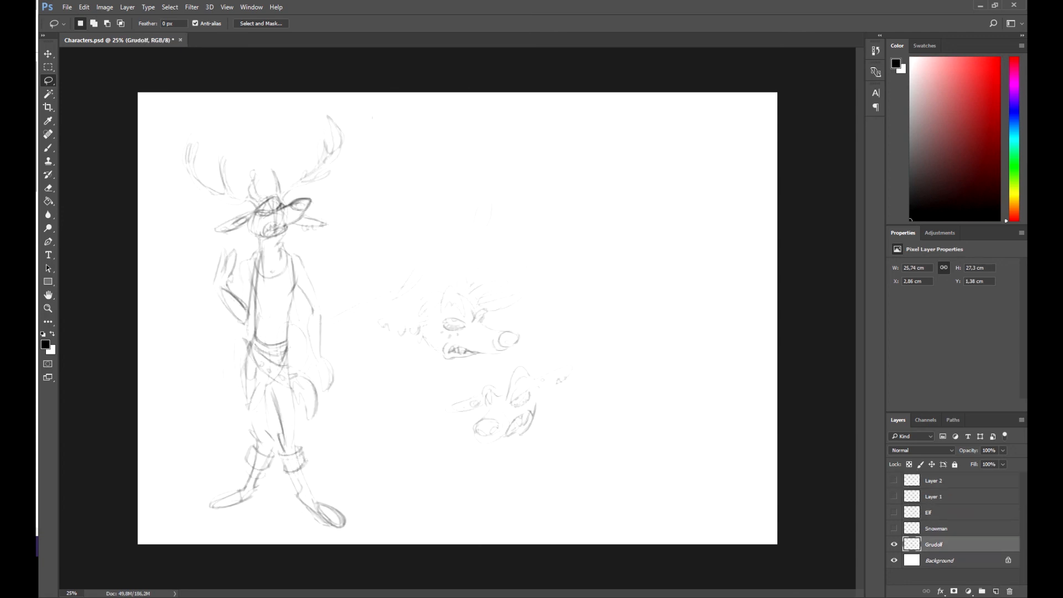
{"action": "mouse_move", "coordinate": [338, 118]}
{"action": "left_mouse_down"}
{"action": "mouse_move", "coordinate": [166, 539]}
{"action": "mouse_move", "coordinate": [150, 210]}
{"action": "left_mouse_up"}
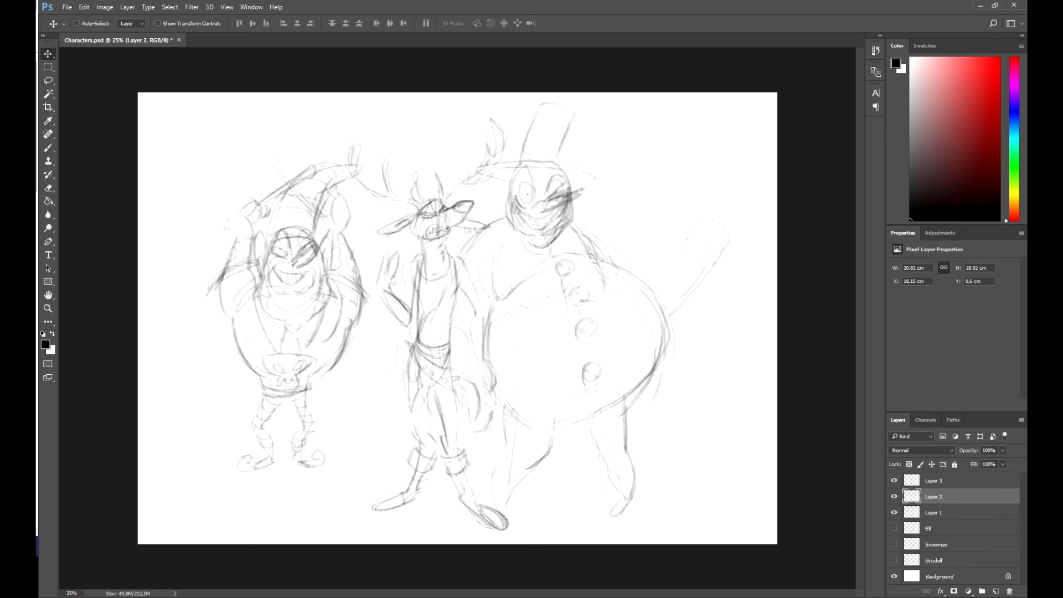
- Scale down the elf on Layer 1 and place it low beside the deer, and nudge the snowman on Layer 2 upward
{"action": "left_click", "coordinate": [933, 512]}
{"action": "mouse_move", "coordinate": [294, 326]}
{"action": "left_mouse_down"}
{"action": "mouse_move", "coordinate": [307, 376]}
{"action": "mouse_move", "coordinate": [307, 358]}
{"action": "left_mouse_up"}
{"action": "key", "text": "ctrl+t"}
{"action": "left_click_drag", "start_coordinate": [384, 187], "coordinate": [355, 242]}
{"action": "left_click_drag", "start_coordinate": [298, 371], "coordinate": [342, 374]}
{"action": "key", "text": "Return"}
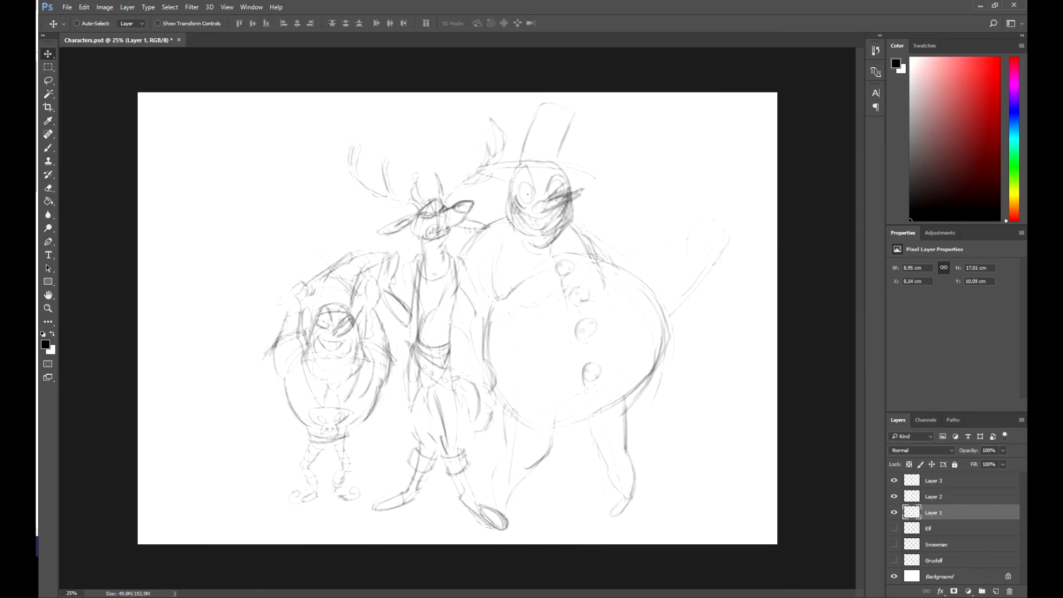
{"action": "left_click", "coordinate": [933, 496]}
{"action": "left_click_drag", "start_coordinate": [608, 356], "coordinate": [604, 347]}
{"action": "left_click", "coordinate": [933, 512], "text": "ctrl"}
{"action": "key", "text": "ctrl+t"}
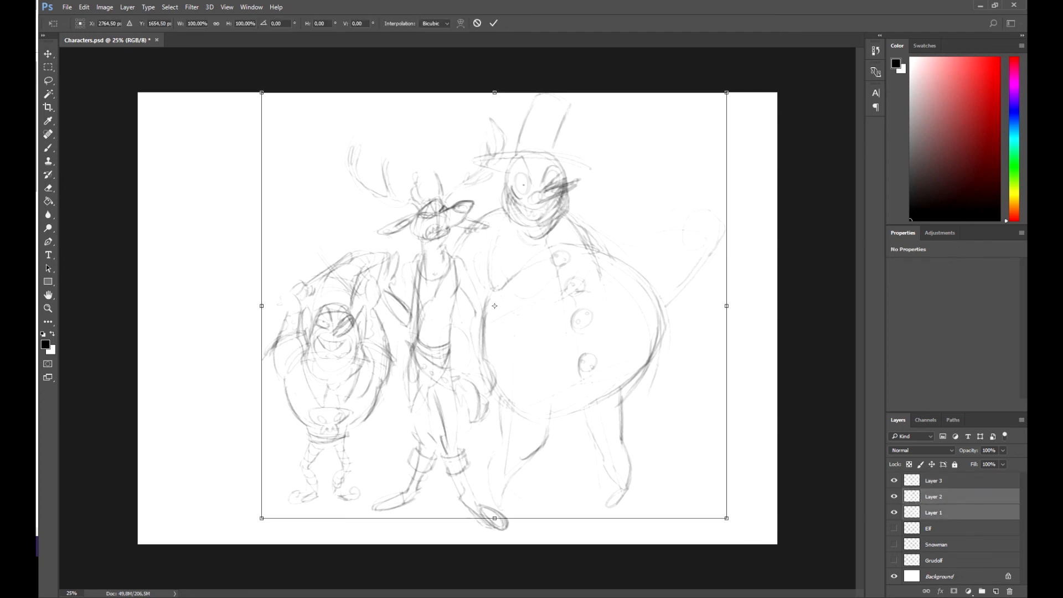
{"action": "key", "text": "Escape"}
- Scale down Layer 1, Layer 2 and Layer 3 together and reposition the three-figure group within the canvas
{"action": "left_click", "coordinate": [933, 480], "text": "shift"}
{"action": "left_click", "coordinate": [933, 512], "text": "ctrl"}
{"action": "key", "text": "ctrl+t"}
{"action": "left_click_drag", "start_coordinate": [727, 92], "coordinate": [694, 122]}
{"action": "left_click_drag", "start_coordinate": [509, 354], "coordinate": [524, 346]}
{"action": "key", "text": "Return"}
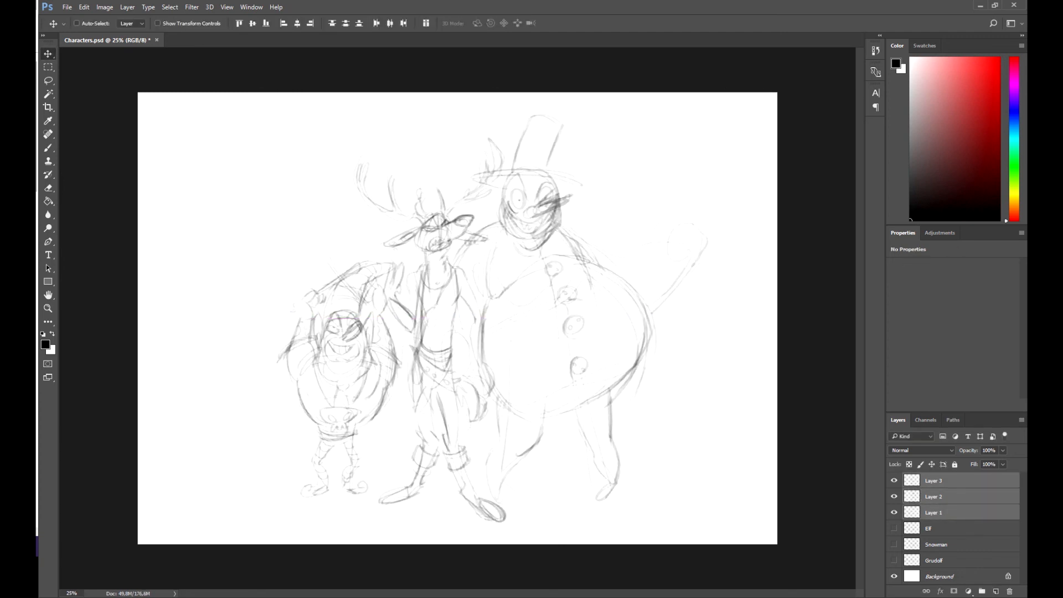
- Nudge the full-body deer on Layer 3 slightly downward within the group lineup
{"action": "left_click", "coordinate": [933, 512]}
{"action": "left_click_drag", "start_coordinate": [450, 403], "coordinate": [449, 409]}
{"action": "key", "text": "ctrl+z"}
{"action": "left_click", "coordinate": [934, 480]}
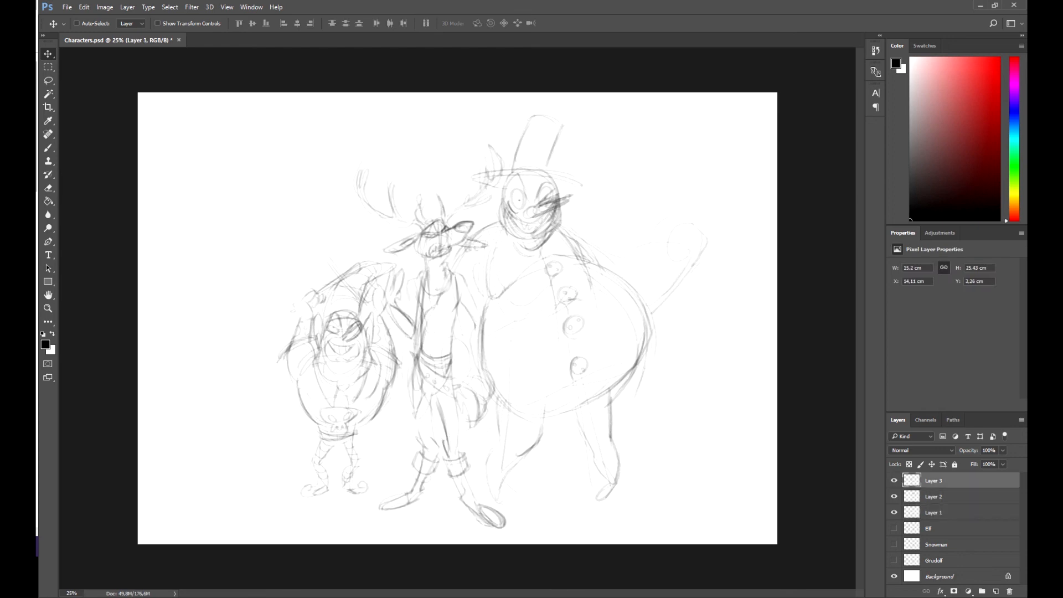
- Rename Layer 1 as "Loki the elf", Layer 2 as "Snowster" and Layer 3 as "Grudolf"
{"action": "left_click", "coordinate": [933, 512]}
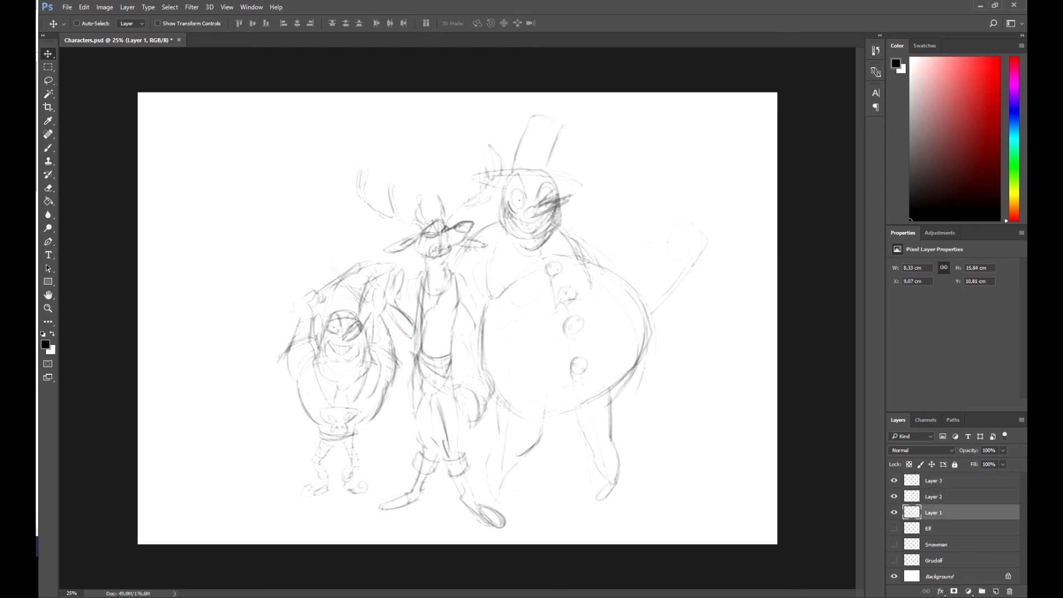
{"action": "double_click", "coordinate": [933, 512]}
{"action": "type", "text": "Loki the elf"}
{"action": "key", "text": "Return"}
{"action": "double_click", "coordinate": [933, 496]}
{"action": "type", "text": "Snowster"}
{"action": "key", "text": "Return"}
{"action": "left_click", "coordinate": [933, 481]}
{"action": "double_click", "coordinate": [933, 480]}
{"action": "type", "text": "Grudolf"}
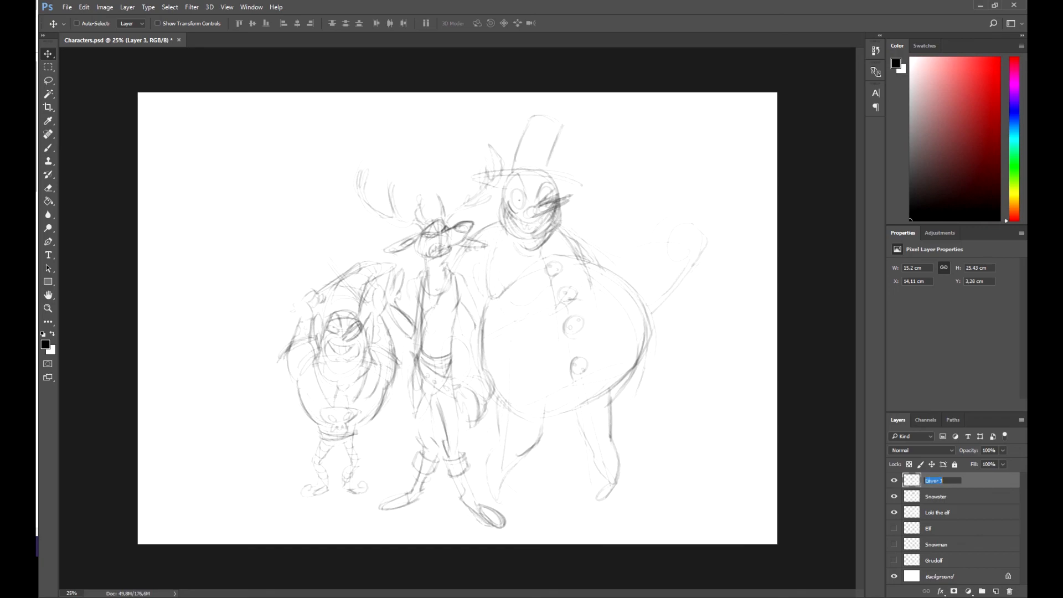